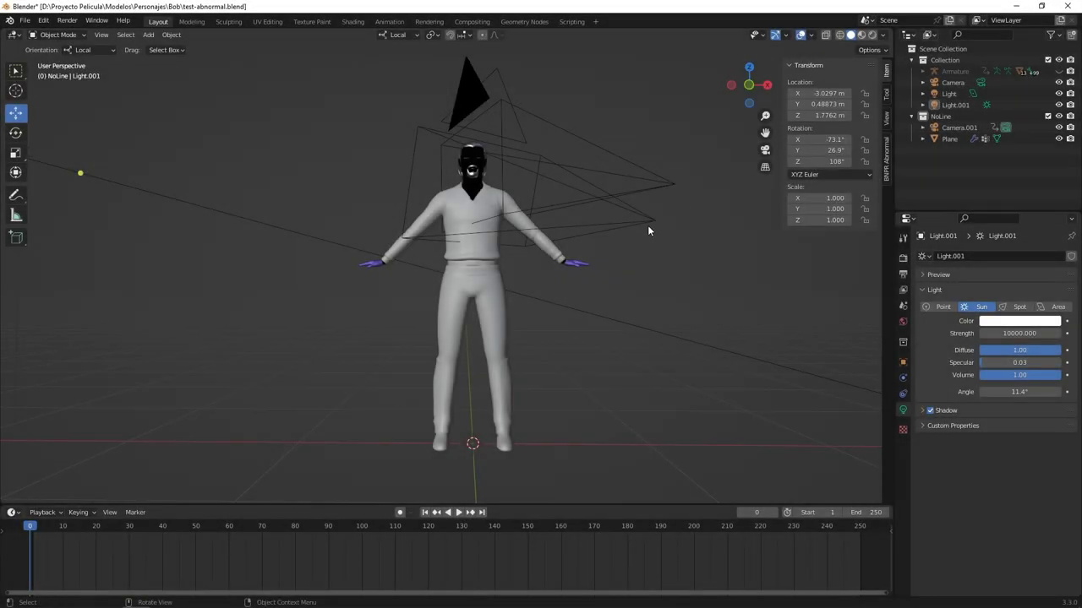
Step: Display the character in rendered shading and inspect the toon shading from several angles
{"action": "middle_click_drag", "start_coordinate": [623, 250], "coordinate": [547, 262]}
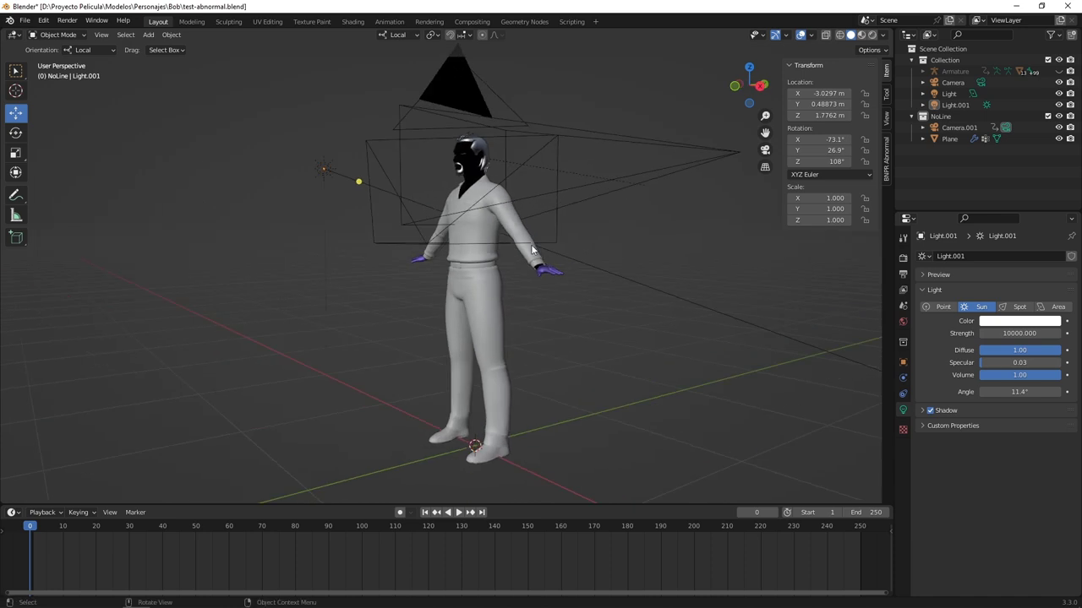
{"action": "scroll", "coordinate": [483, 228], "scroll_direction": "up", "scroll_amount": 2}
{"action": "middle_click_drag", "start_coordinate": [500, 199], "coordinate": [496, 229], "text": "shift"}
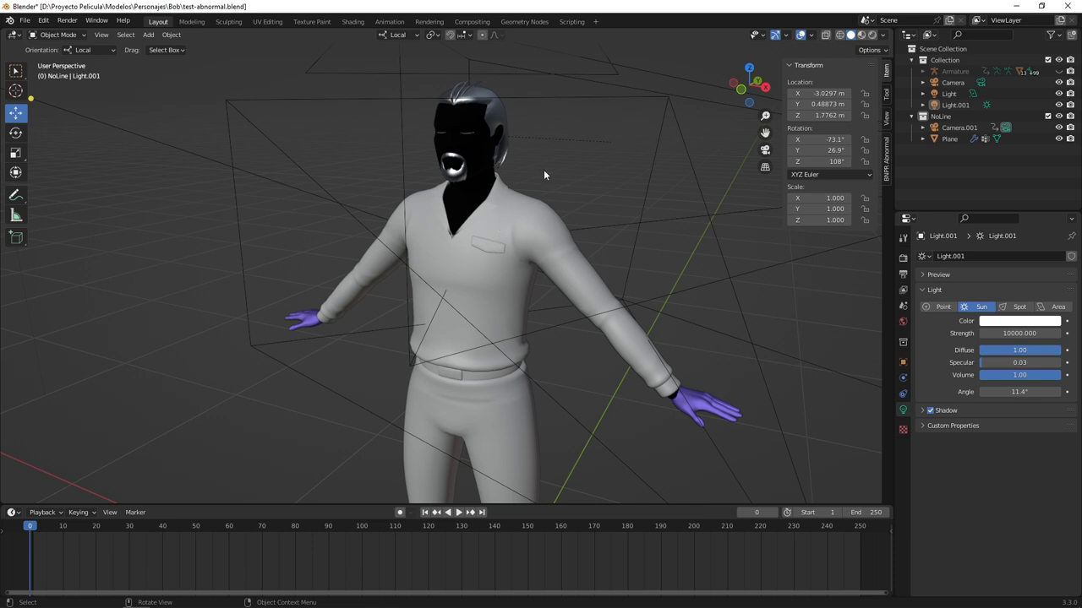
{"action": "left_click", "coordinate": [872, 34]}
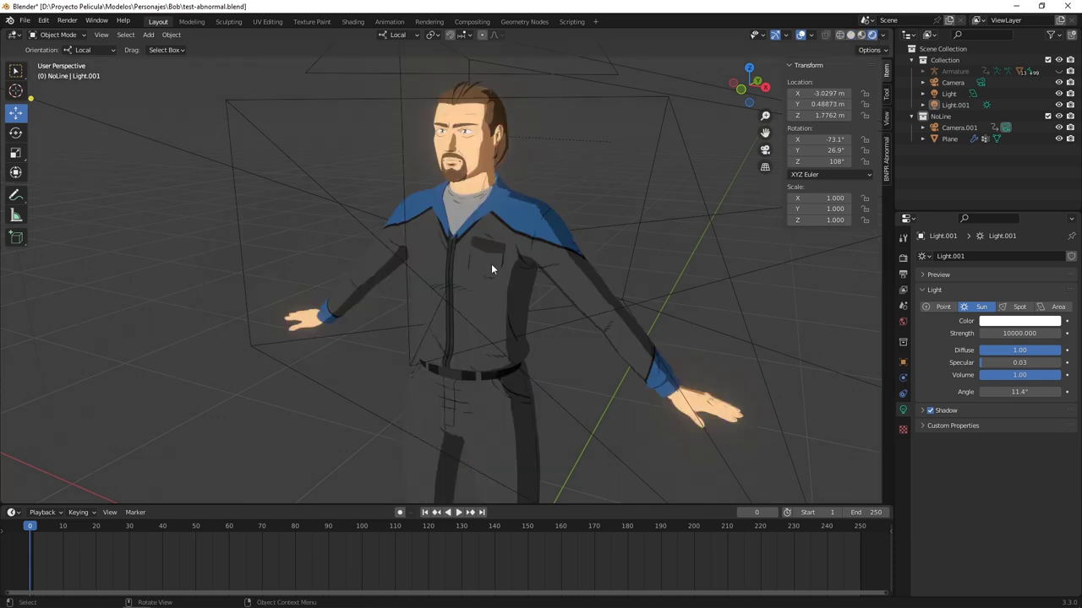
{"action": "middle_click_drag", "start_coordinate": [491, 264], "coordinate": [528, 277]}
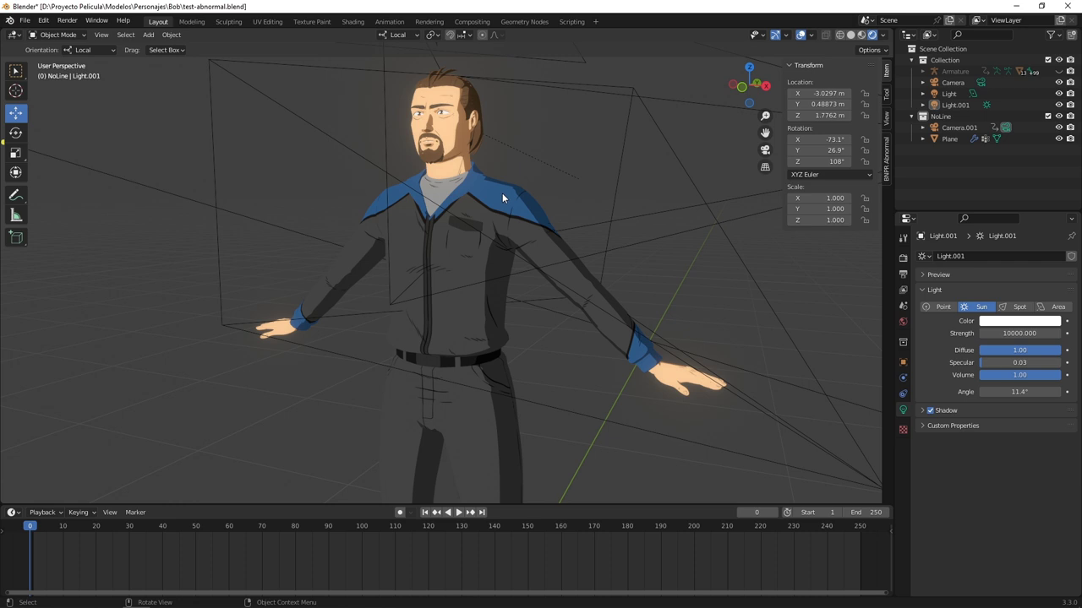
{"action": "middle_click_drag", "start_coordinate": [499, 218], "coordinate": [522, 222]}
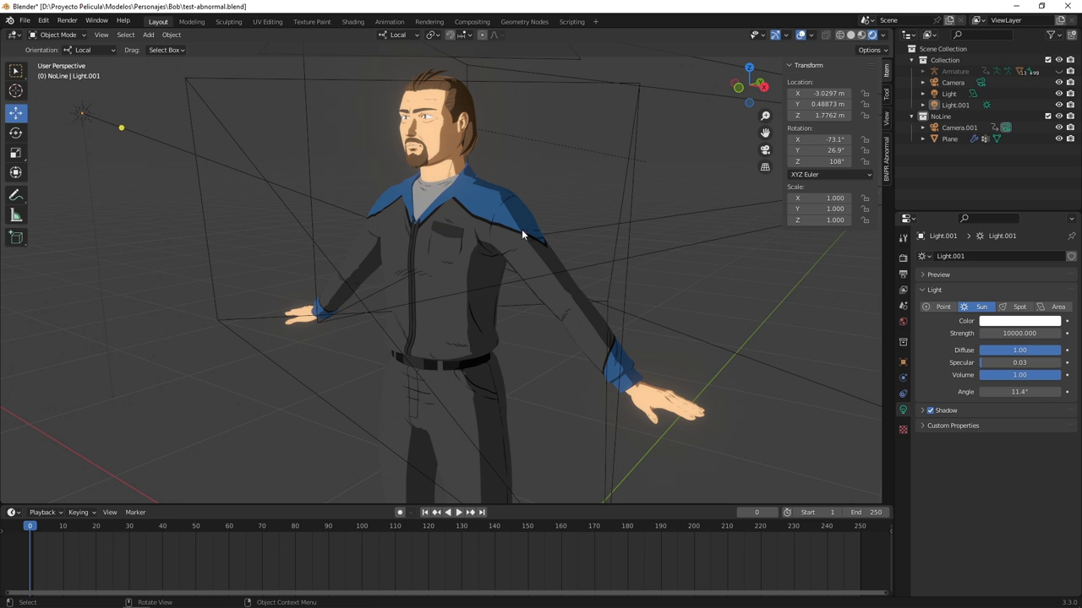
{"action": "middle_click_drag", "start_coordinate": [515, 236], "coordinate": [559, 250]}
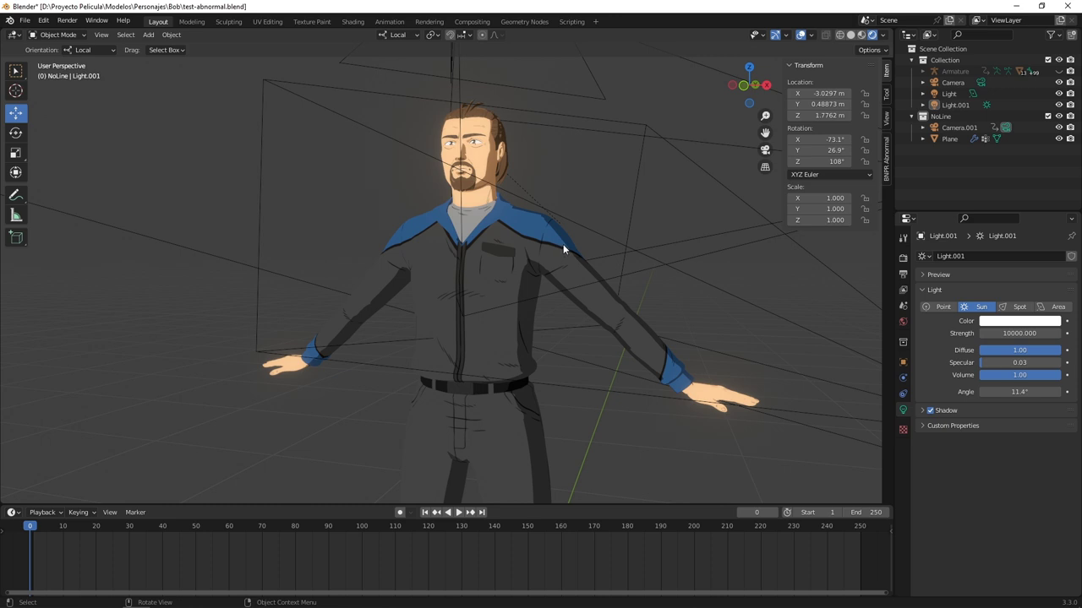
{"action": "middle_click_drag", "start_coordinate": [511, 261], "coordinate": [473, 244]}
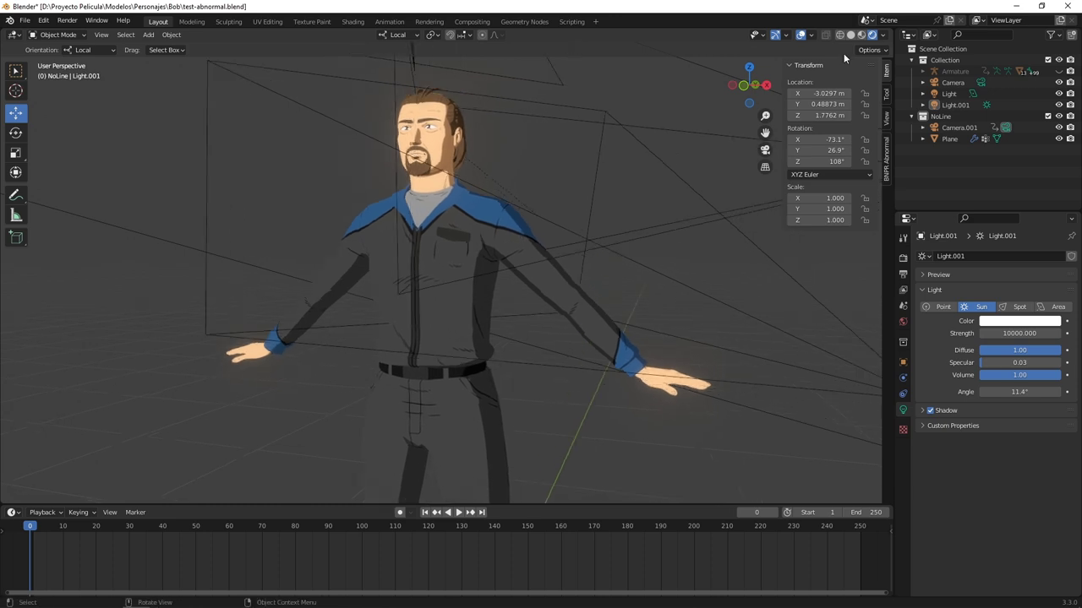
Step: Expand the Armature hierarchy and toggle the Bob-Suit mesh's visibility off and back on
{"action": "left_click", "coordinate": [498, 220]}
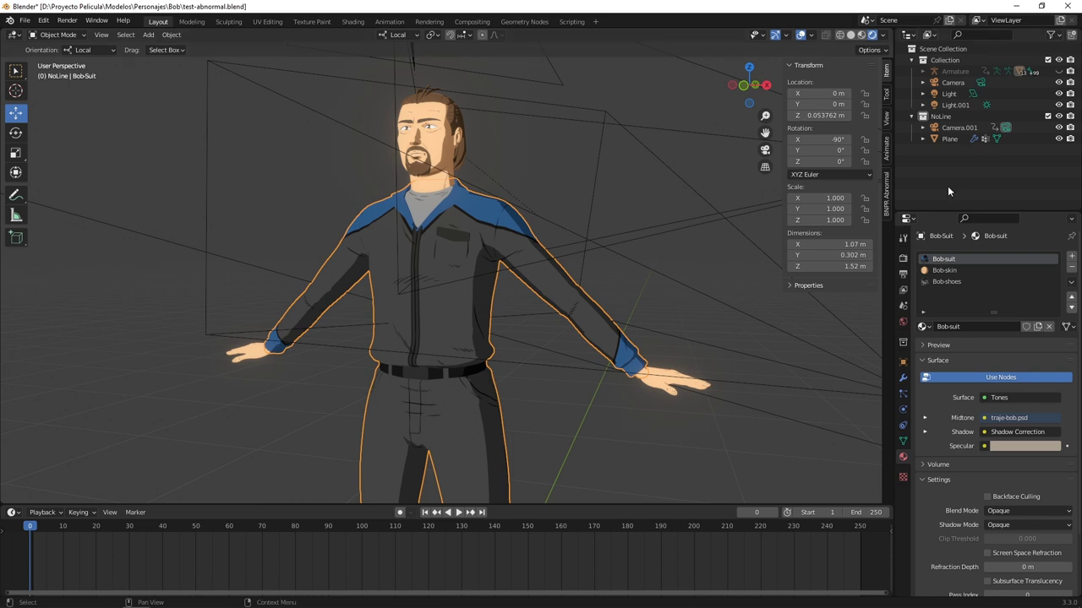
{"action": "left_click", "coordinate": [923, 71]}
{"action": "scroll", "coordinate": [972, 152], "scroll_direction": "down", "scroll_amount": 1}
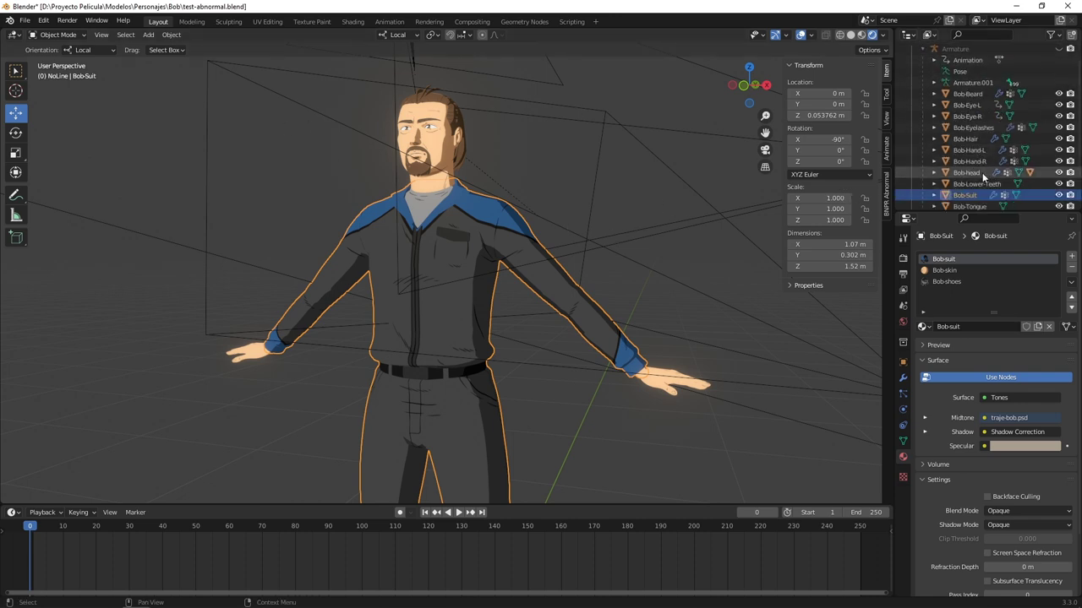
{"action": "left_click", "coordinate": [1059, 195]}
{"action": "left_click", "coordinate": [1058, 195]}
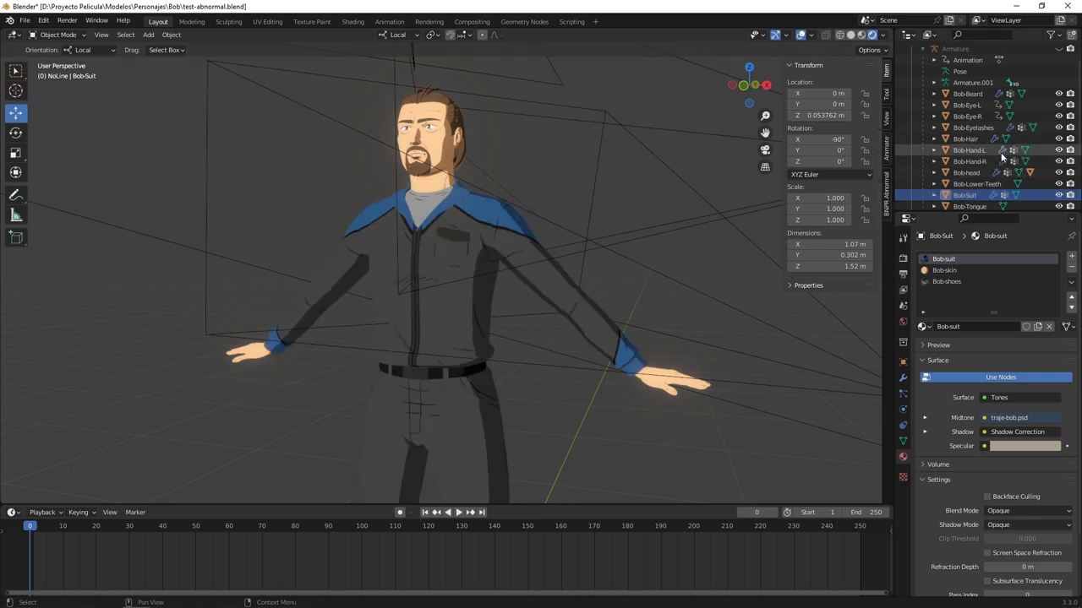
Step: Toggle the visibility of Bob-Hair, Bob-head and Bob-Beard one by one to check the character's separate meshes
{"action": "left_click", "coordinate": [1059, 139]}
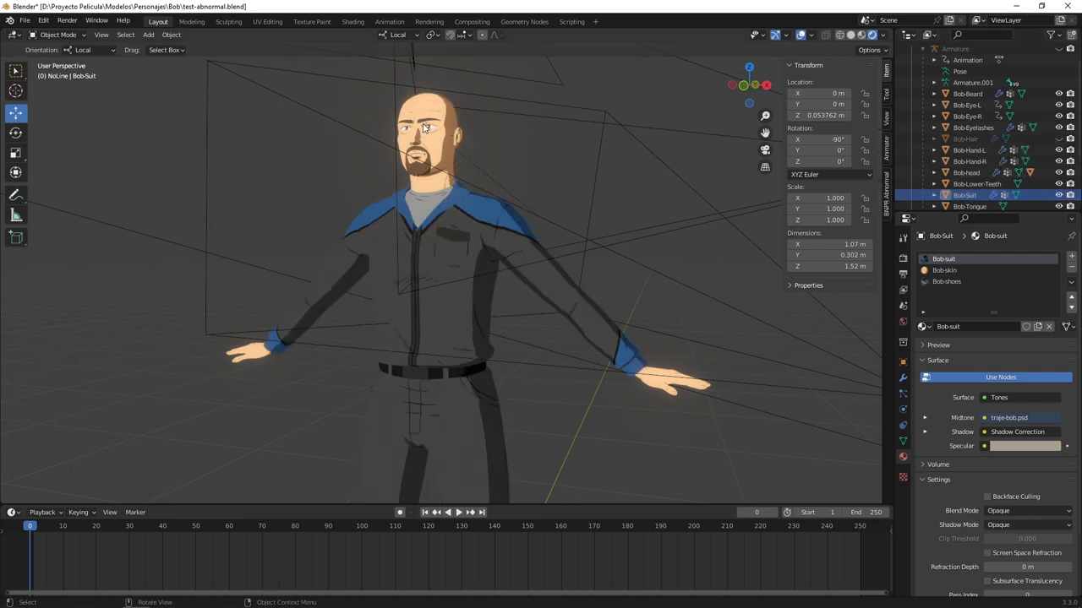
{"action": "left_click", "coordinate": [1059, 138]}
{"action": "scroll", "coordinate": [408, 194], "scroll_direction": "up", "scroll_amount": 4}
{"action": "middle_click_drag", "start_coordinate": [408, 208], "coordinate": [434, 258], "text": "shift"}
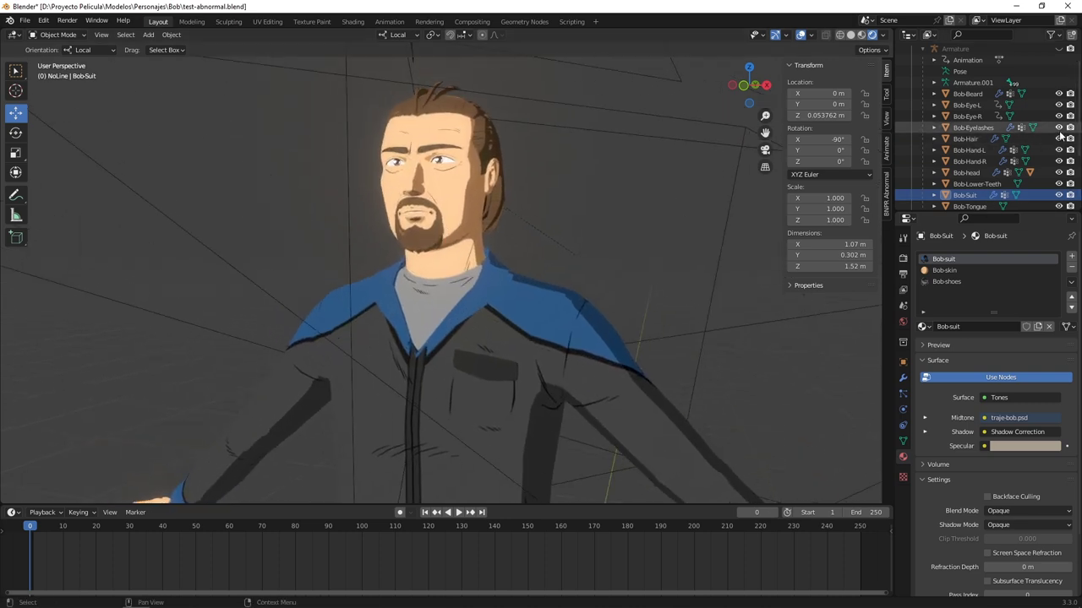
{"action": "left_click", "coordinate": [1059, 172]}
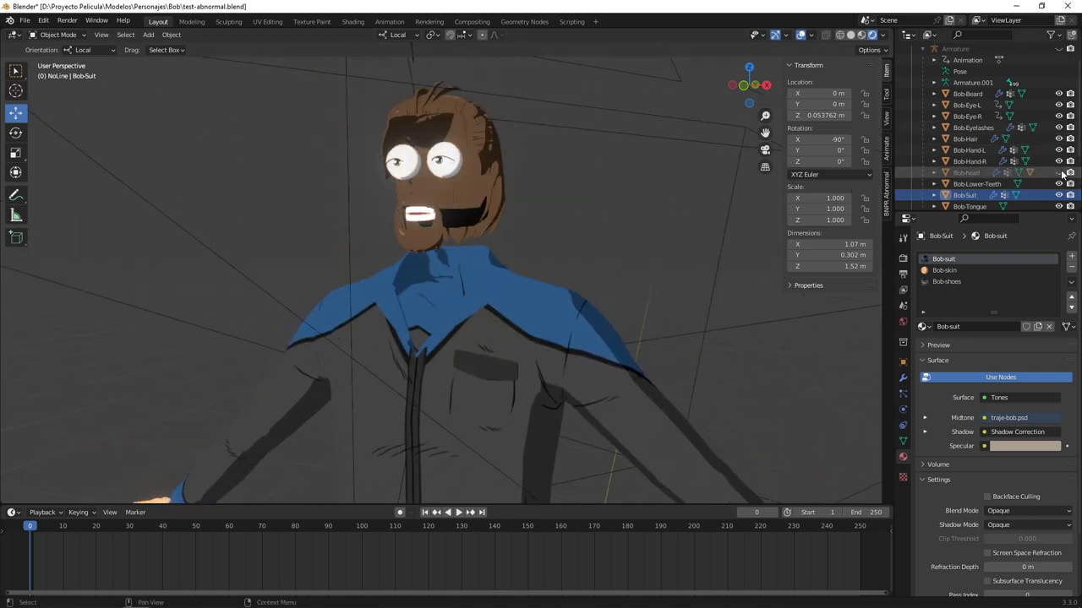
{"action": "left_click", "coordinate": [1059, 173]}
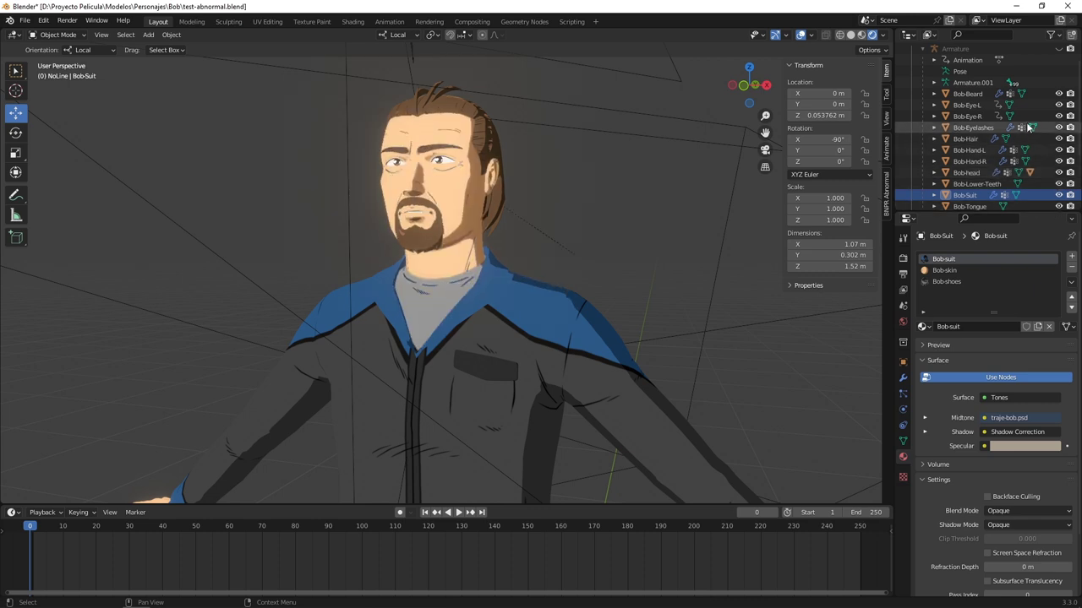
{"action": "left_click", "coordinate": [1059, 94]}
Step: Show the facial rig in Pose Mode over the rendered character
{"action": "middle_click_drag", "start_coordinate": [363, 211], "coordinate": [431, 218]}
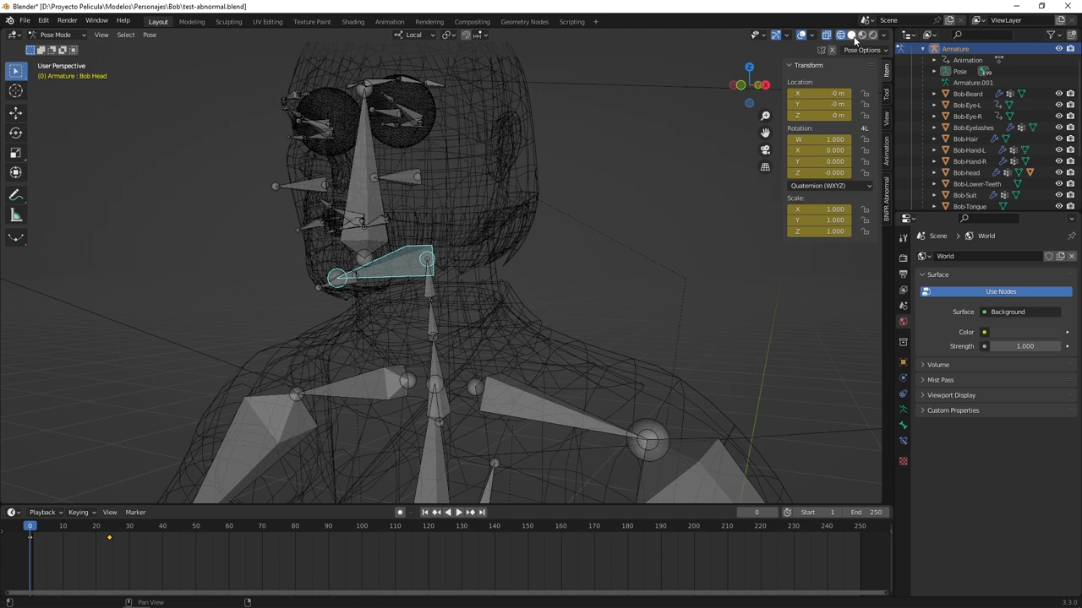
{"action": "left_click", "coordinate": [872, 35]}
{"action": "middle_click_drag", "start_coordinate": [392, 268], "coordinate": [3, 126]}
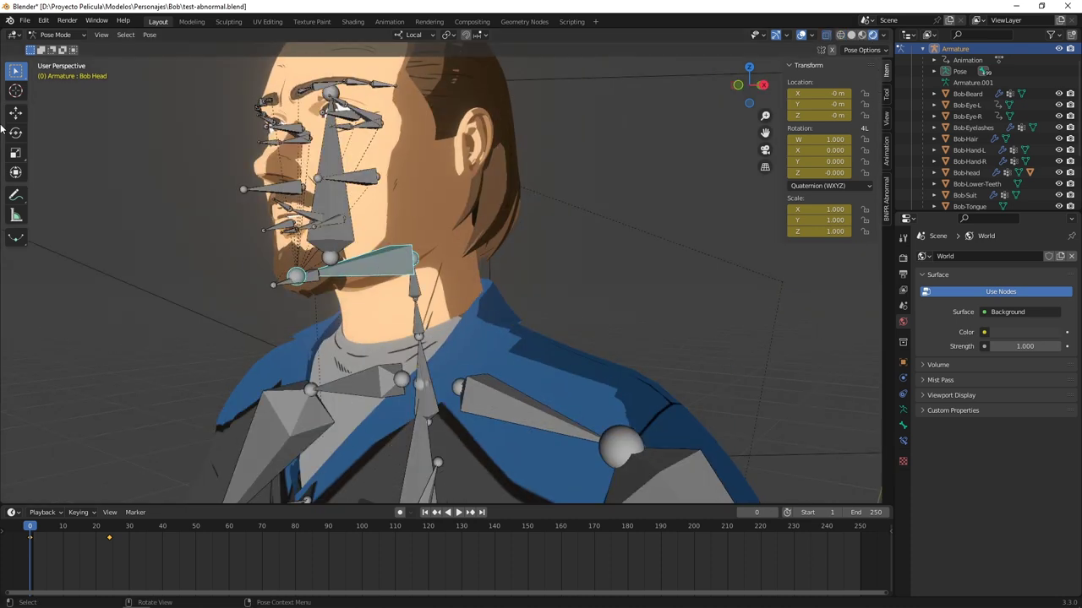
Step: Try rotating the Bob Head and Bob Chin bones, undoing each rotation
{"action": "left_click", "coordinate": [15, 132]}
{"action": "left_click_drag", "start_coordinate": [392, 236], "coordinate": [361, 272]}
{"action": "key", "text": "ctrl+z"}
{"action": "left_click", "coordinate": [297, 284]}
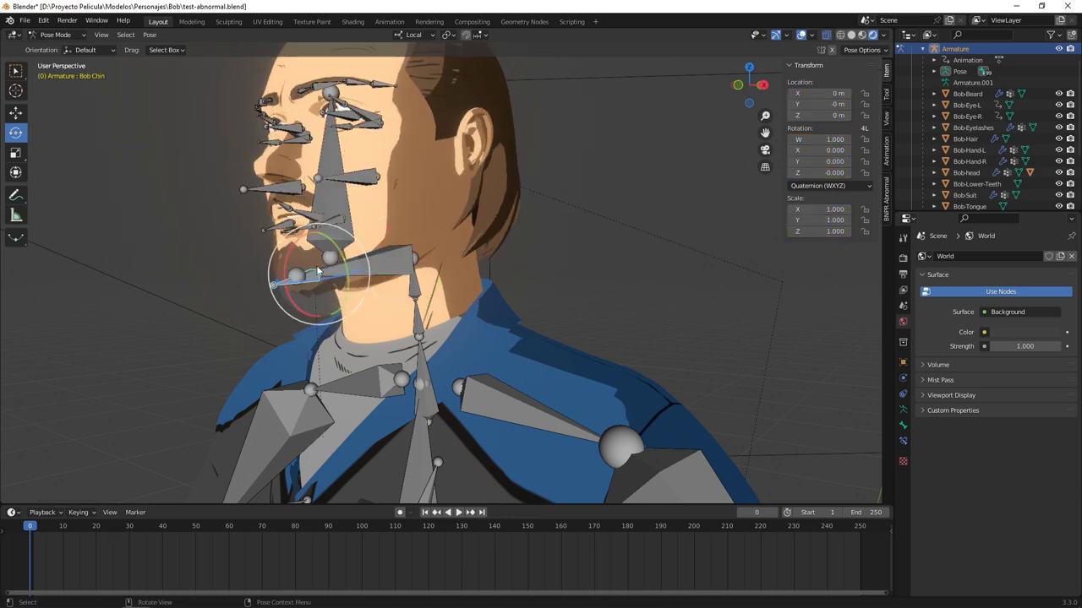
{"action": "mouse_move", "coordinate": [298, 248]}
{"action": "left_mouse_down"}
{"action": "mouse_move", "coordinate": [287, 259]}
{"action": "mouse_move", "coordinate": [305, 241]}
{"action": "left_mouse_up"}
{"action": "key", "text": "ctrl+z"}
Step: Try moving the Bob Lower Lip bone and undo the move
{"action": "left_click", "coordinate": [16, 112]}
{"action": "key", "text": "Escape"}
{"action": "middle_click_drag", "start_coordinate": [306, 241], "coordinate": [553, 283]}
{"action": "scroll", "coordinate": [520, 254], "scroll_direction": "up", "scroll_amount": 4}
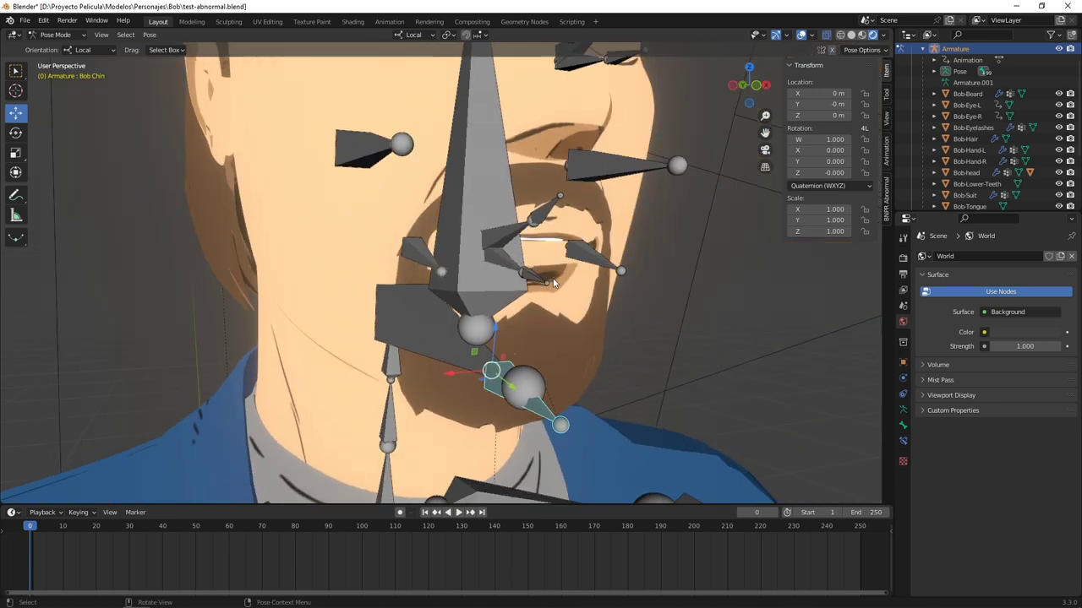
{"action": "left_click", "coordinate": [496, 257]}
{"action": "mouse_move", "coordinate": [480, 225]}
{"action": "left_mouse_down"}
{"action": "mouse_move", "coordinate": [480, 240]}
{"action": "mouse_move", "coordinate": [480, 229]}
{"action": "left_mouse_up"}
{"action": "key", "text": "ctrl+z"}
{"action": "scroll", "coordinate": [594, 292], "scroll_direction": "down", "scroll_amount": 5}
{"action": "middle_click_drag", "start_coordinate": [594, 292], "coordinate": [601, 264]}
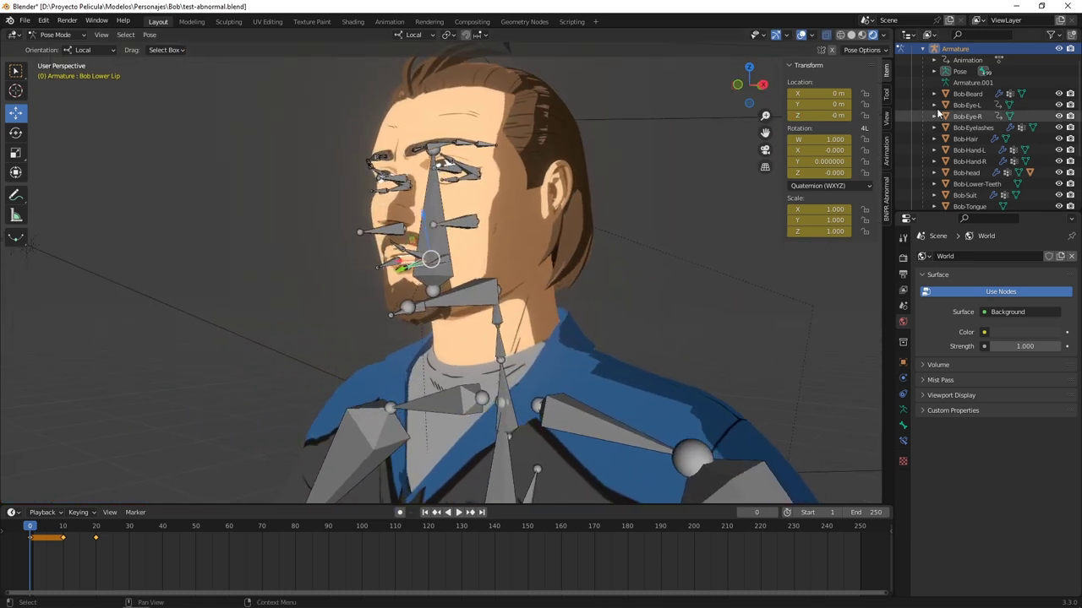
Step: Hide the Armature and inspect the face shading up close
{"action": "left_click", "coordinate": [1058, 48]}
{"action": "scroll", "coordinate": [505, 264], "scroll_direction": "down", "scroll_amount": 1}
{"action": "middle_click_drag", "start_coordinate": [505, 265], "coordinate": [508, 302], "text": "shift"}
{"action": "middle_click_drag", "start_coordinate": [464, 223], "coordinate": [495, 274], "text": "shift"}
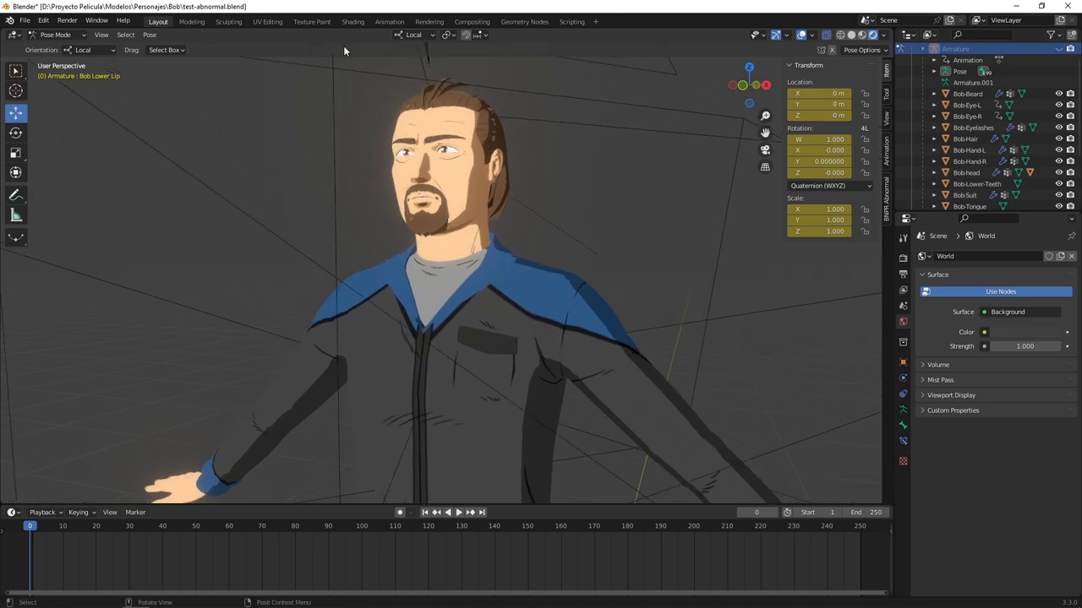
{"action": "scroll", "coordinate": [414, 180], "scroll_direction": "up", "scroll_amount": 6}
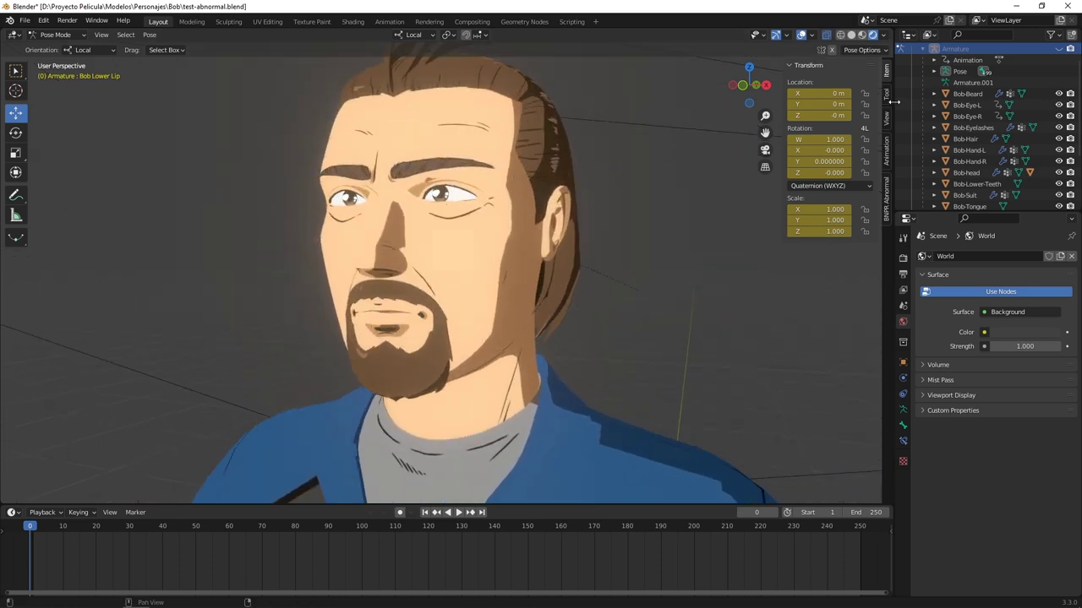
Step: Try to start the BNPR Abnormal normal editor with the armature as the active object
{"action": "left_click", "coordinate": [887, 190]}
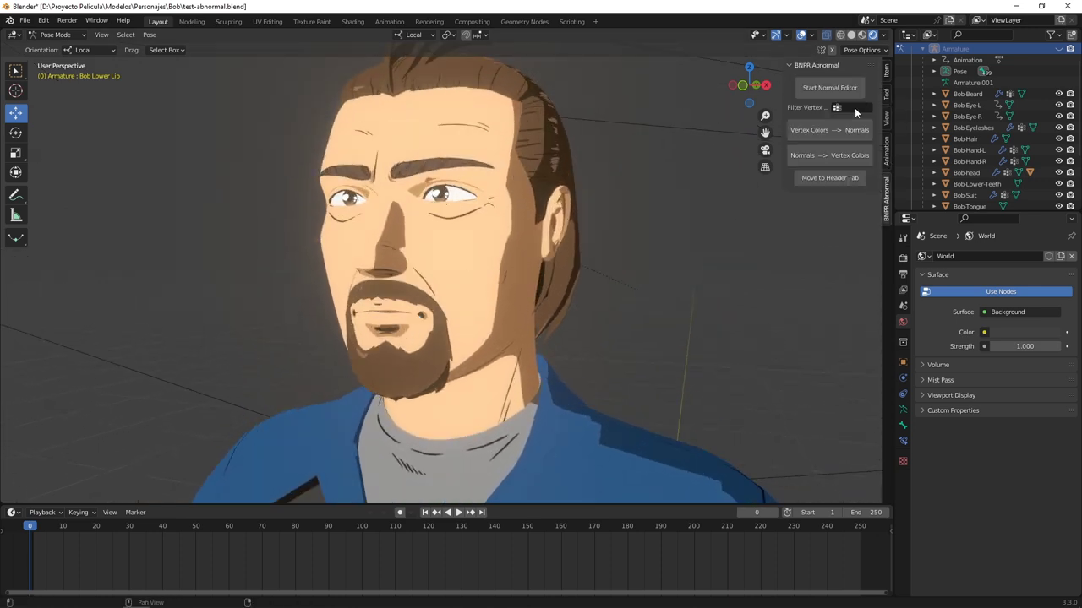
{"action": "left_click", "coordinate": [819, 87]}
{"action": "left_click", "coordinate": [830, 88]}
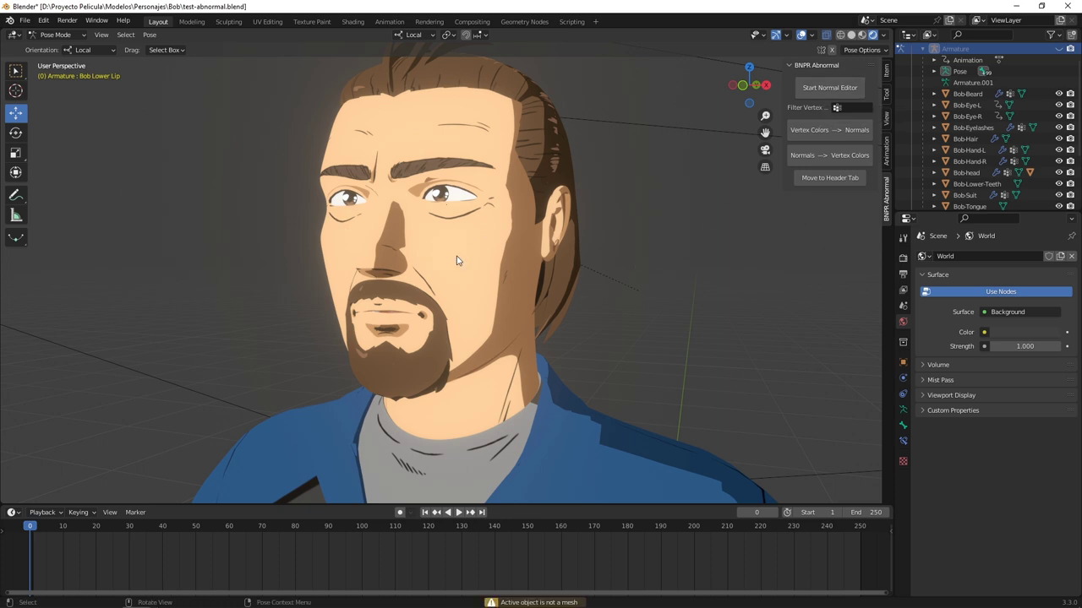
Step: Leave Pose Mode, select the Bob-head mesh and enter Edit Mode on it
{"action": "key", "text": "Tab"}
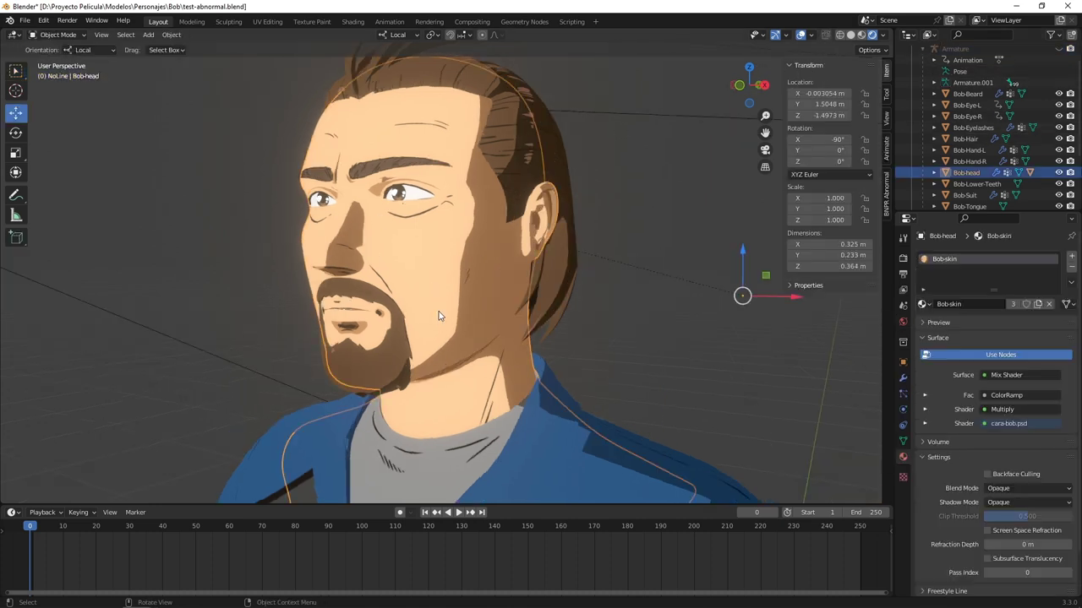
{"action": "middle_click_drag", "start_coordinate": [439, 314], "coordinate": [423, 309]}
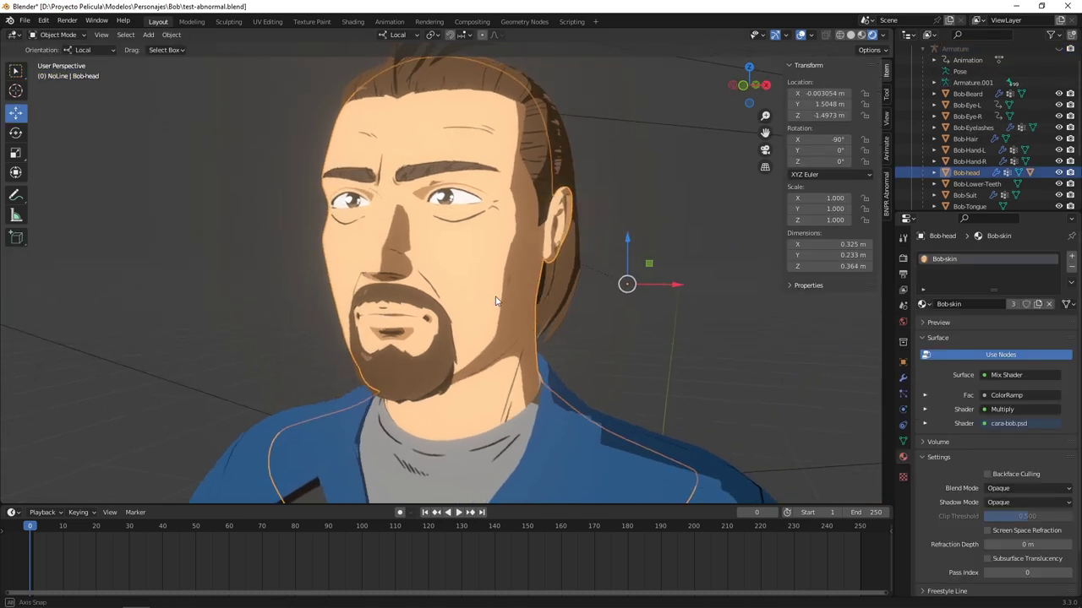
{"action": "key", "text": "Tab"}
{"action": "scroll", "coordinate": [405, 314], "scroll_direction": "up", "scroll_amount": 6}
{"action": "middle_click_drag", "start_coordinate": [438, 226], "coordinate": [449, 315]}
Step: Select a group of vertices along the bridge and shaded side of the nose
{"action": "left_click", "coordinate": [449, 315]}
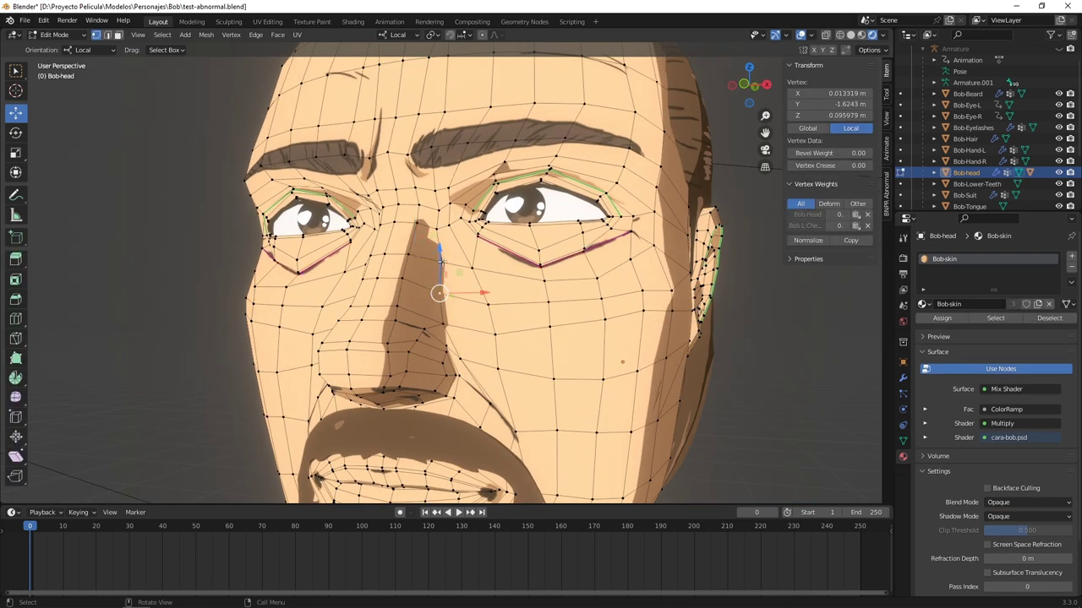
{"action": "left_click", "coordinate": [408, 253]}
{"action": "left_click", "coordinate": [441, 262], "text": "shift"}
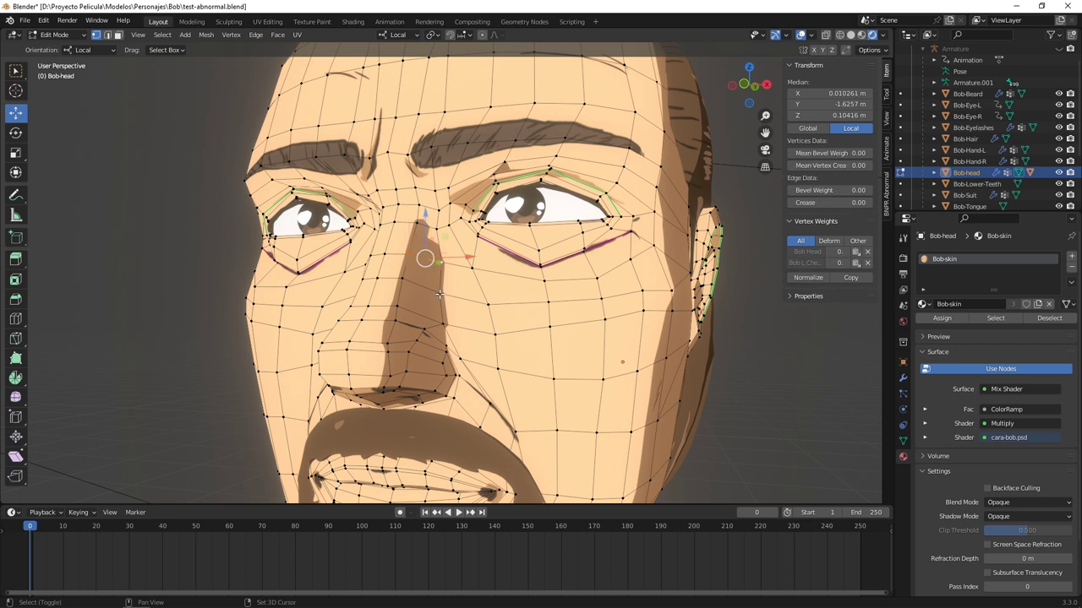
{"action": "left_click", "coordinate": [439, 294], "text": "shift"}
{"action": "left_click", "coordinate": [402, 278], "text": "shift"}
{"action": "left_click", "coordinate": [437, 322], "text": "shift"}
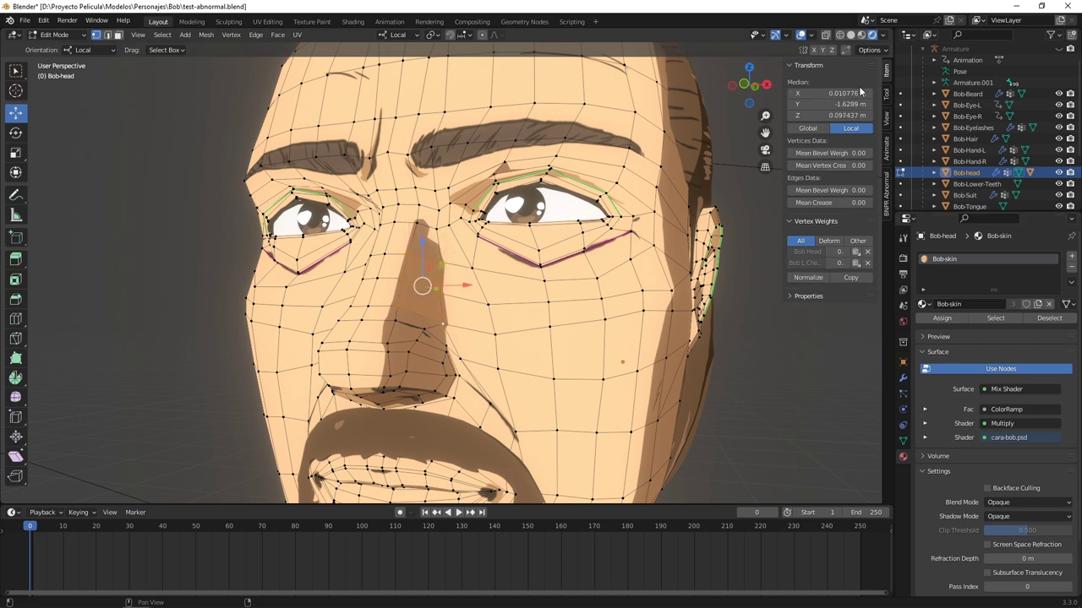
Step: Try rotating the selected nose vertices' normals in the BNPR Abnormal normal editor and cancel the changes
{"action": "left_click", "coordinate": [884, 194]}
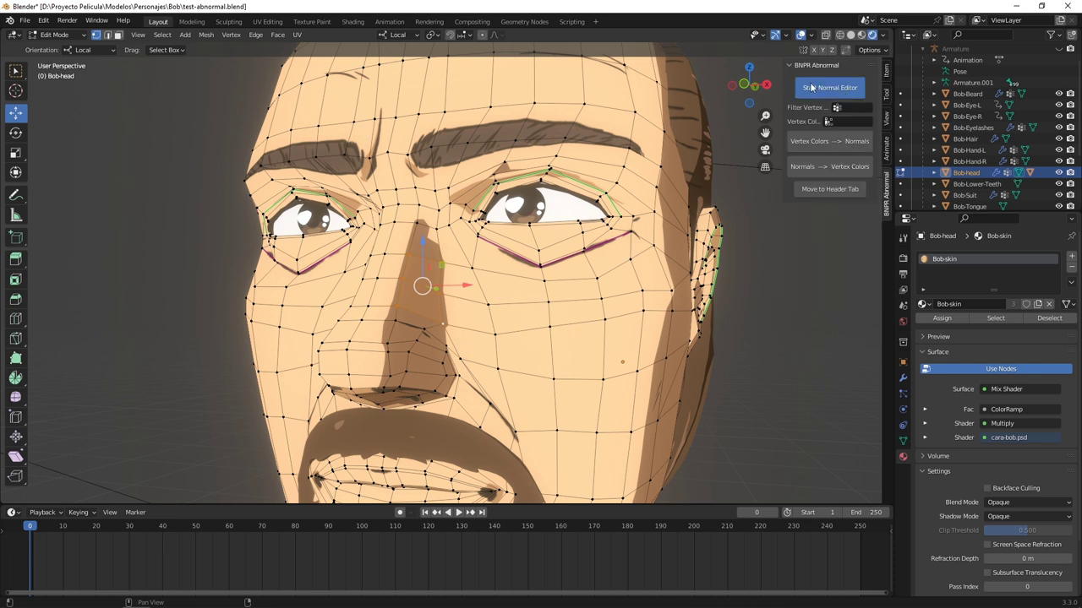
{"action": "left_click", "coordinate": [810, 85]}
{"action": "middle_click_drag", "start_coordinate": [470, 297], "coordinate": [371, 302]}
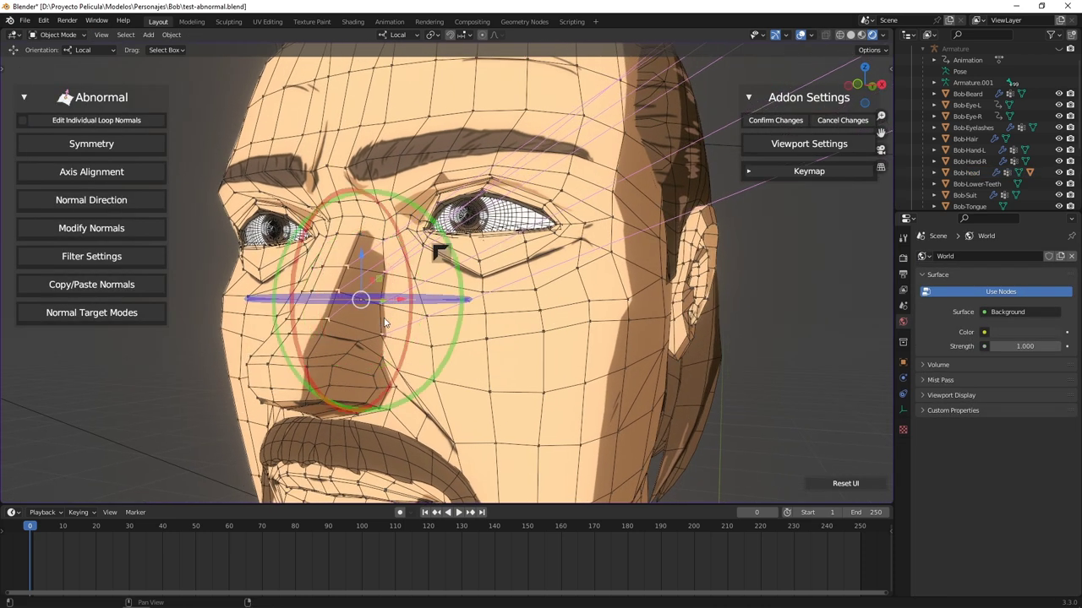
{"action": "mouse_move", "coordinate": [424, 299]}
{"action": "left_mouse_down"}
{"action": "mouse_move", "coordinate": [362, 299]}
{"action": "mouse_move", "coordinate": [402, 303]}
{"action": "left_mouse_up"}
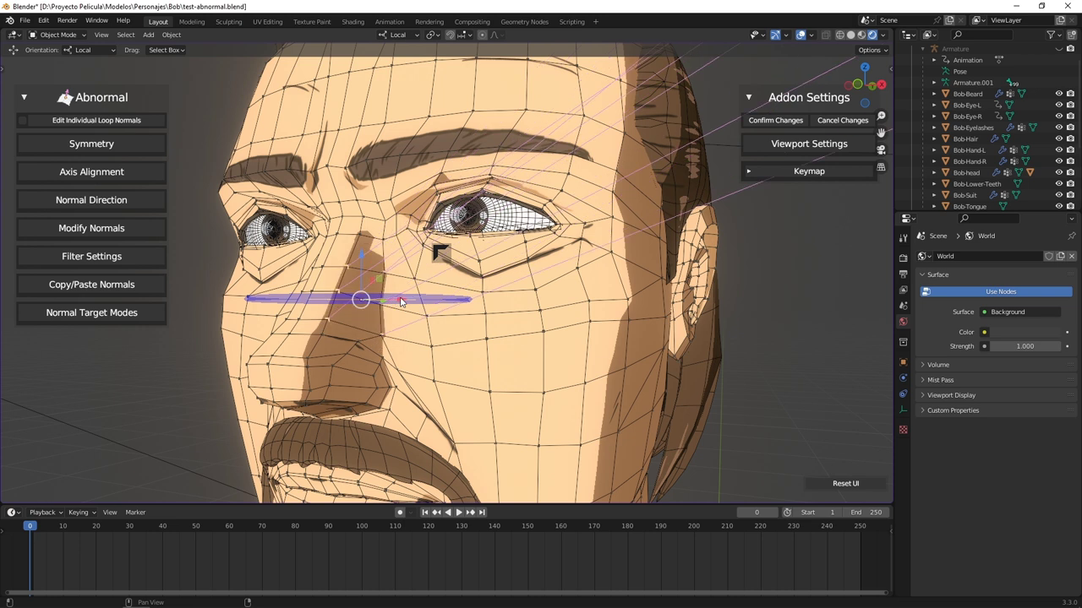
{"action": "left_click", "coordinate": [841, 120]}
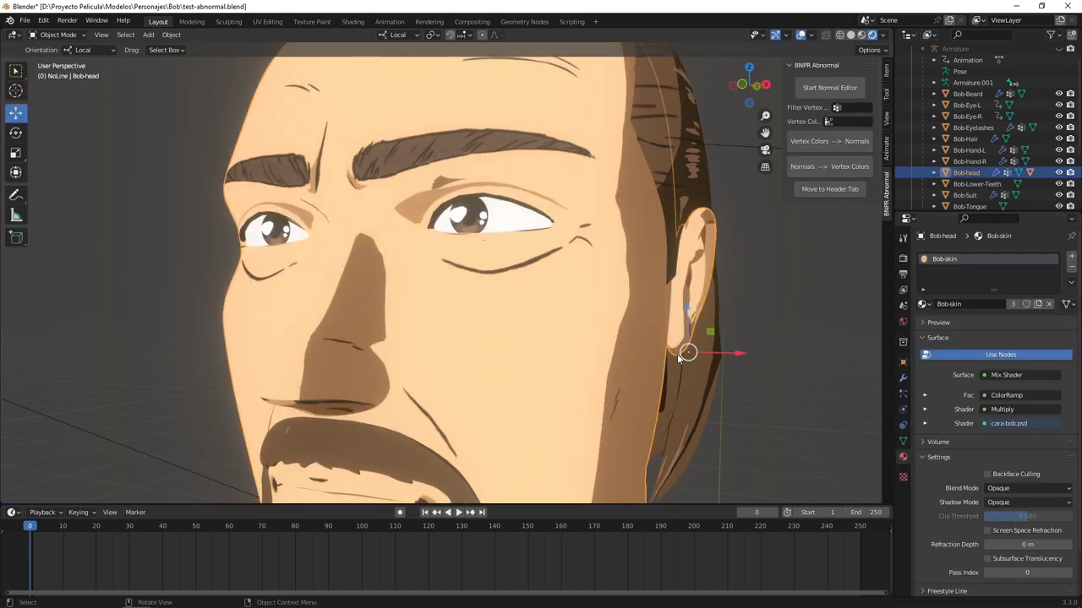
Step: Disable Use Custom Normals in Bob-head's Subdivision modifier
{"action": "scroll", "coordinate": [677, 353], "scroll_direction": "down", "scroll_amount": 3}
{"action": "middle_click_drag", "start_coordinate": [559, 321], "coordinate": [567, 310]}
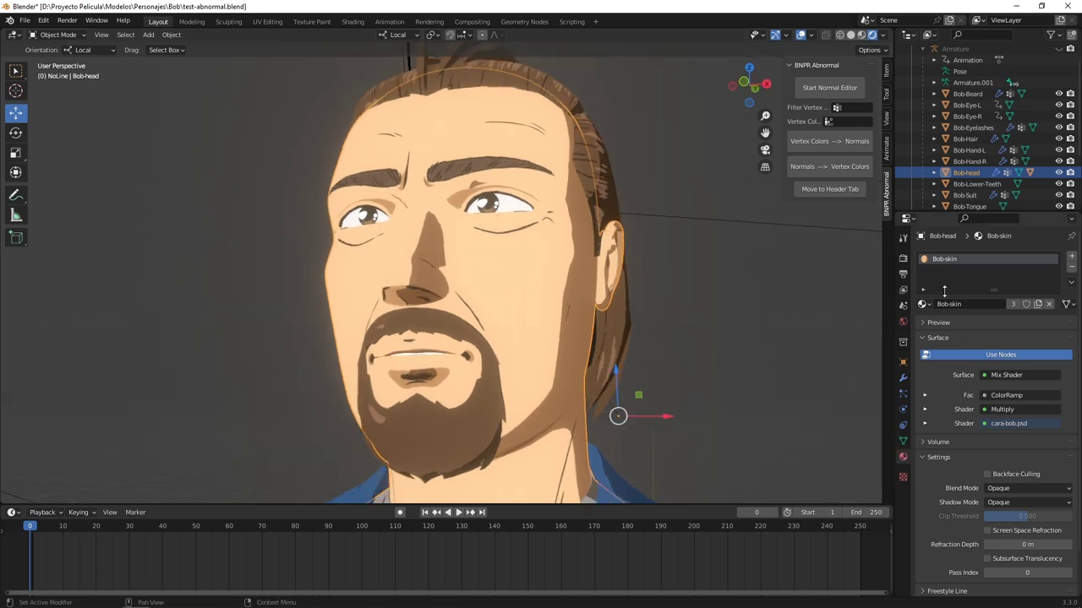
{"action": "left_click", "coordinate": [904, 380]}
{"action": "middle_click_drag", "start_coordinate": [748, 414], "coordinate": [711, 411]}
{"action": "scroll", "coordinate": [711, 410], "scroll_direction": "down", "scroll_amount": 1}
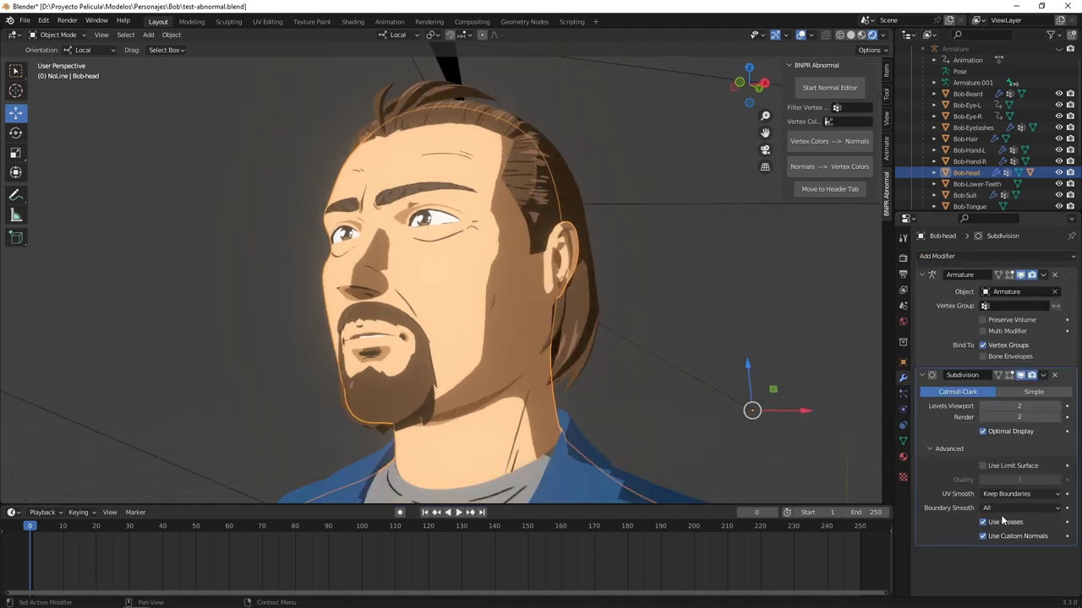
{"action": "left_click", "coordinate": [983, 537]}
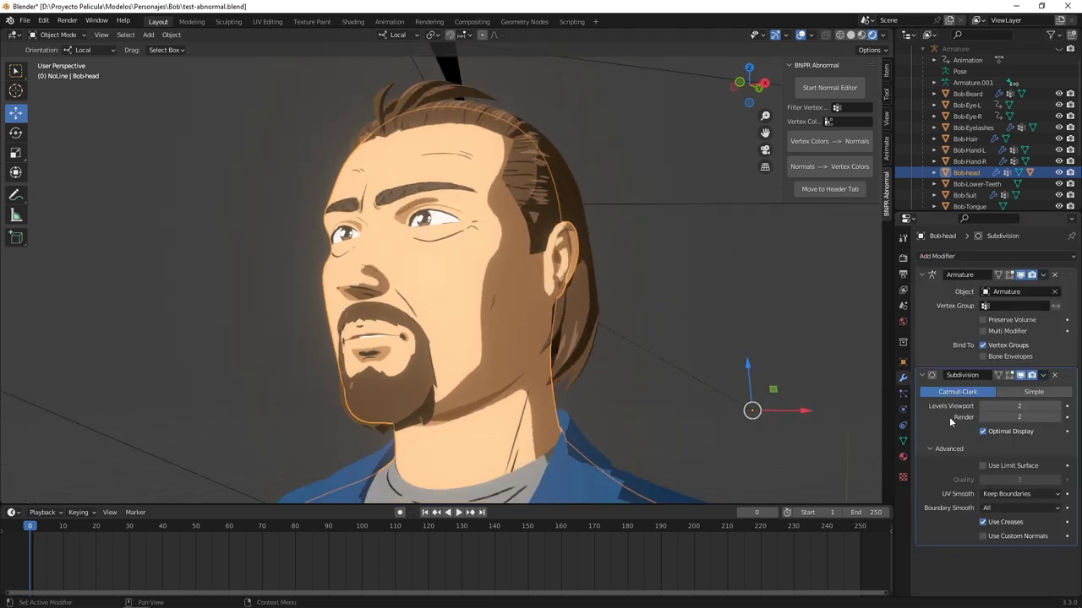
Step: Enable Use Custom Normals again in Bob-head's Subdivision modifier and check the face shading from another angle
{"action": "middle_click_drag", "start_coordinate": [493, 245], "coordinate": [482, 222]}
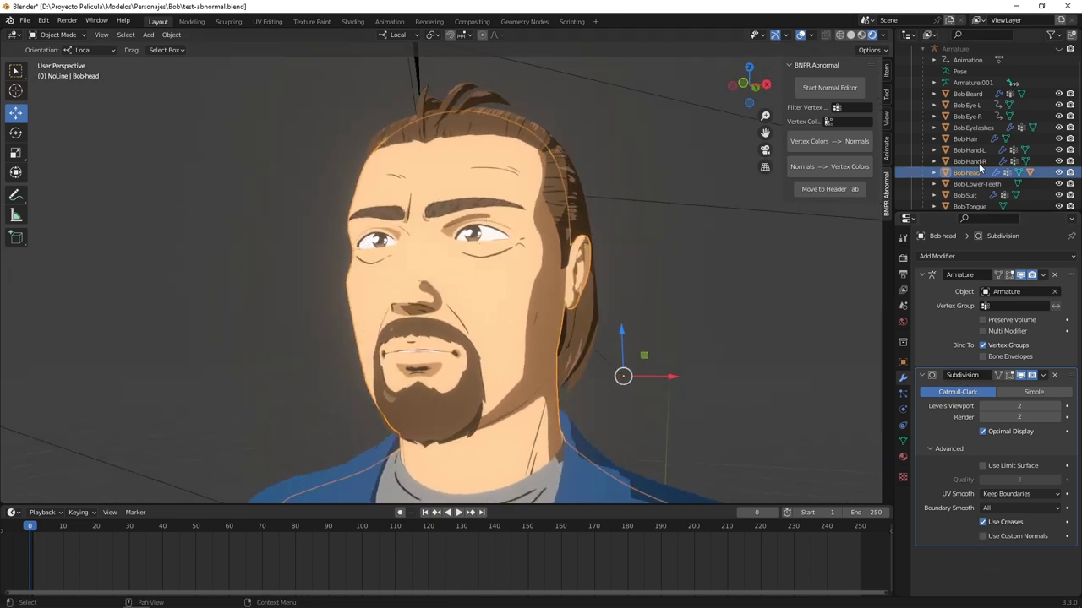
{"action": "left_click", "coordinate": [984, 536]}
{"action": "middle_click_drag", "start_coordinate": [389, 314], "coordinate": [350, 313]}
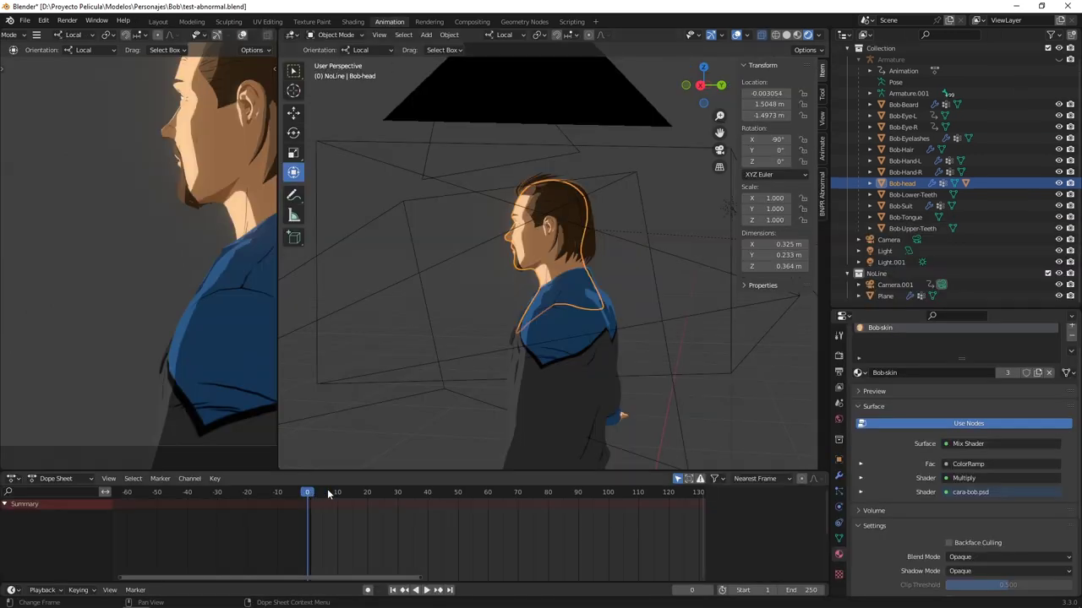
Step: Play the animation, stop it at frame 46 and widen the camera viewport with the character framed in it
{"action": "key", "text": "space"}
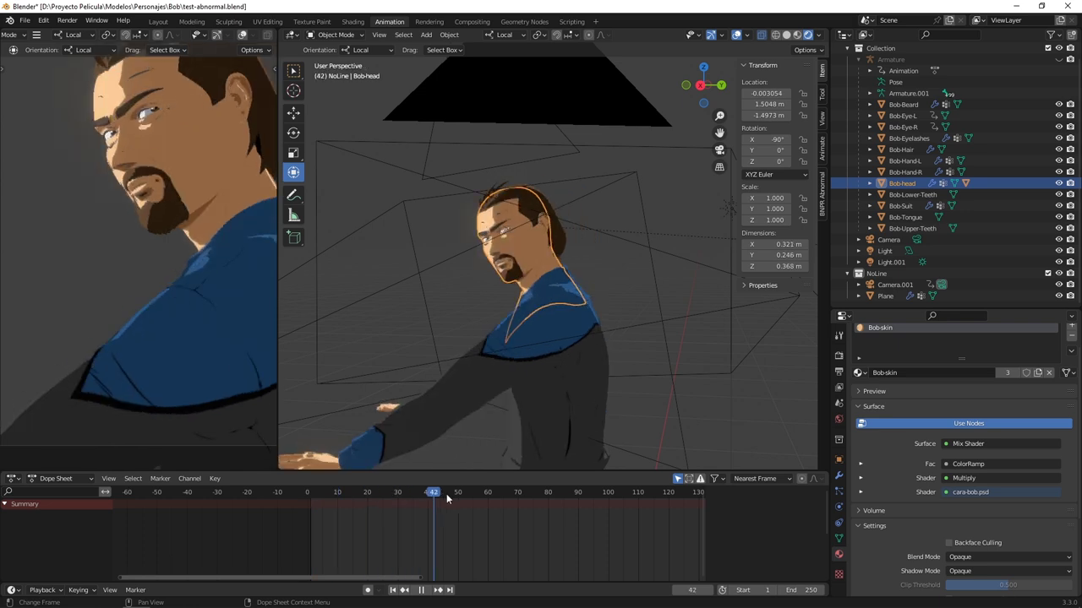
{"action": "key", "text": "space"}
{"action": "left_click_drag", "start_coordinate": [278, 246], "coordinate": [356, 228]}
{"action": "scroll", "coordinate": [199, 317], "scroll_direction": "down", "scroll_amount": 5}
{"action": "scroll", "coordinate": [189, 309], "scroll_direction": "up", "scroll_amount": 1}
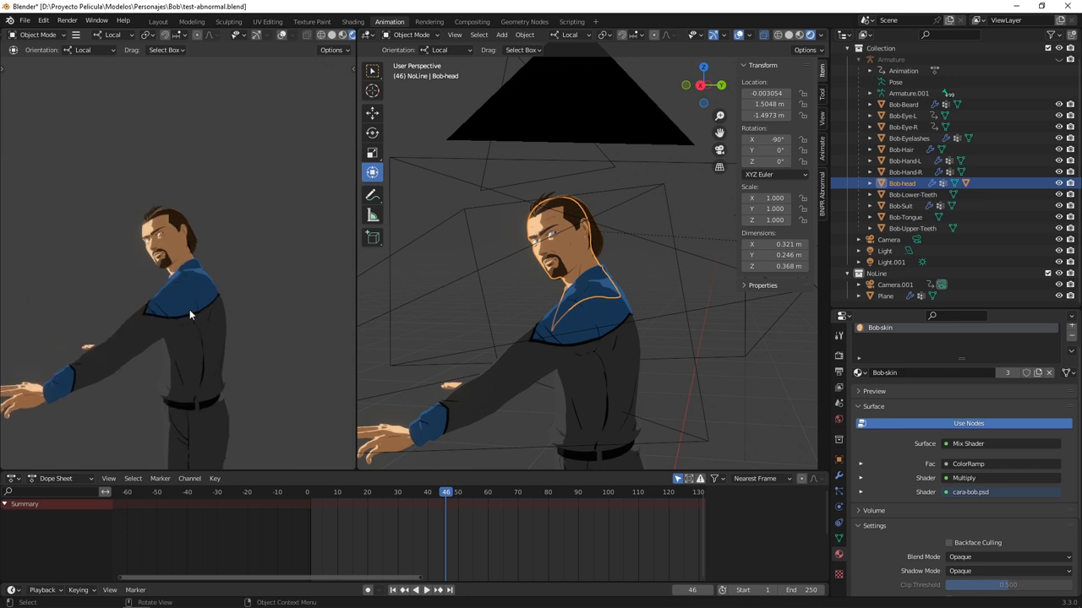
{"action": "scroll", "coordinate": [189, 309], "scroll_direction": "down", "scroll_amount": 1}
{"action": "key", "text": "KP_Decimal"}
{"action": "scroll", "coordinate": [182, 306], "scroll_direction": "down", "scroll_amount": 4}
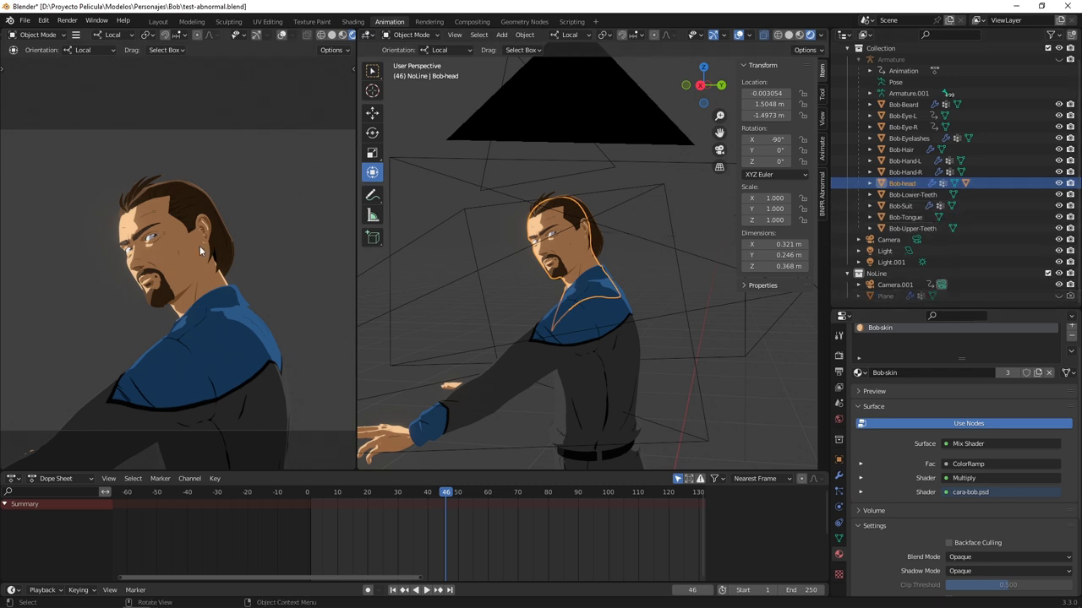
Step: Render frame 46, examine the outlines on the face up close and close the render
{"action": "key", "text": "F12"}
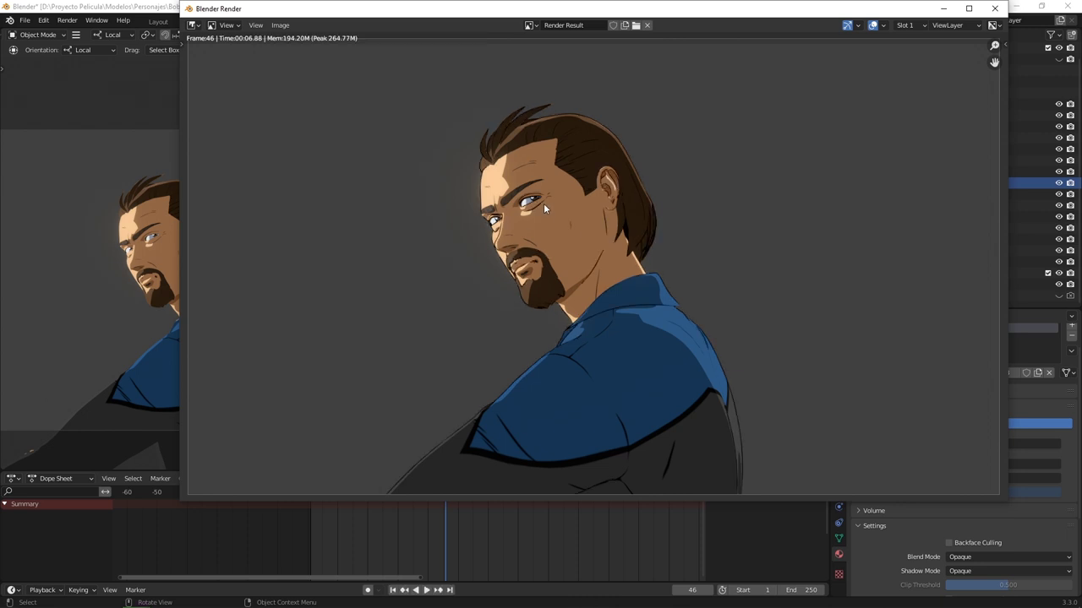
{"action": "scroll", "coordinate": [545, 209], "scroll_direction": "up", "scroll_amount": 5}
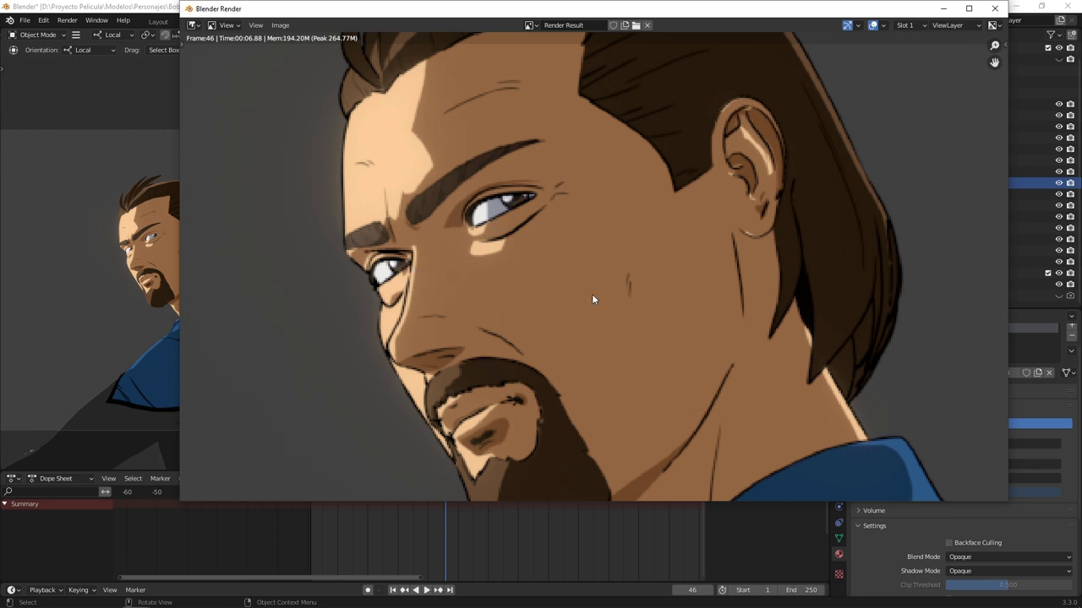
{"action": "left_click", "coordinate": [993, 9]}
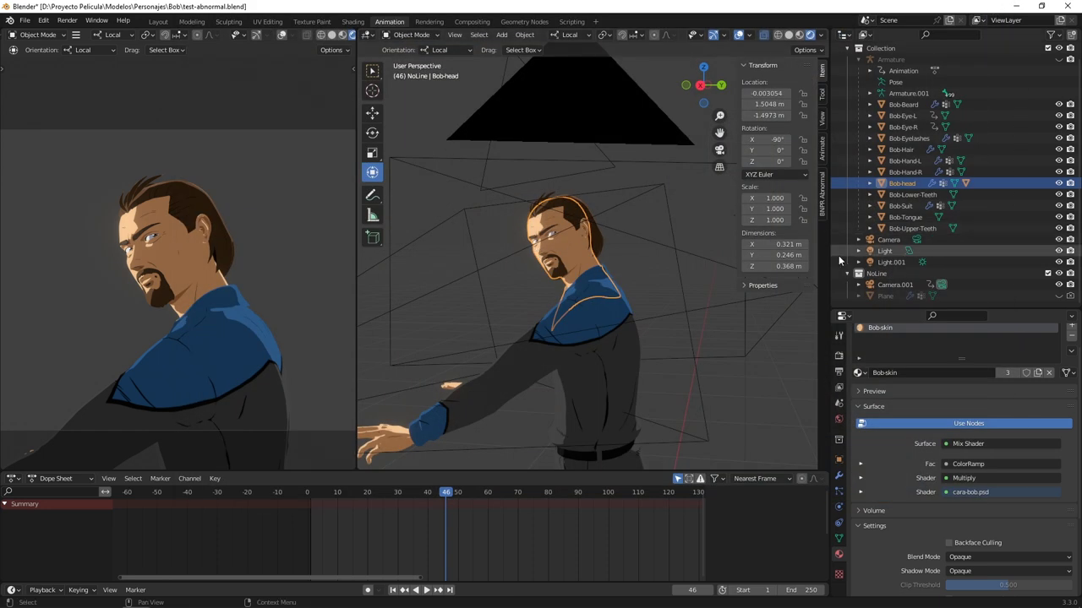
Step: Show the Plane object in the viewport and in renders, and select it to inspect its material around the eyes
{"action": "left_click", "coordinate": [1059, 296]}
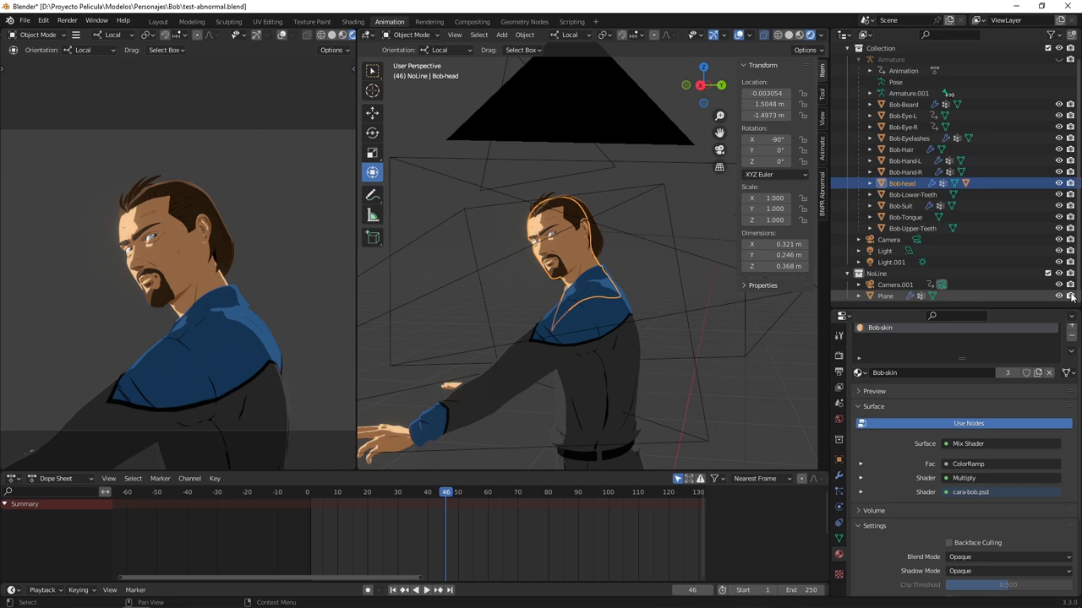
{"action": "left_click", "coordinate": [929, 296]}
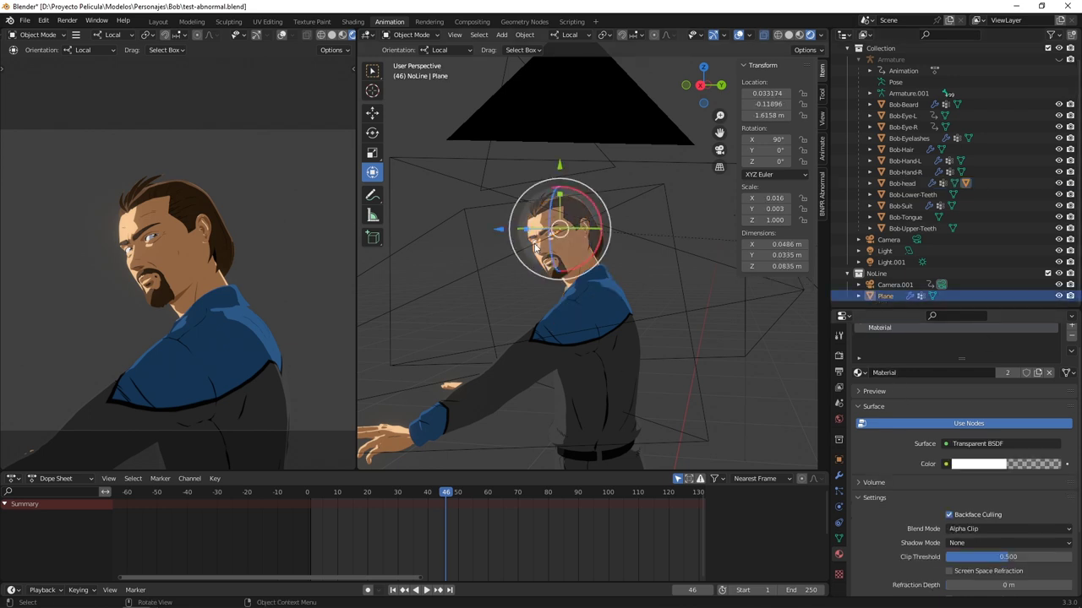
{"action": "scroll", "coordinate": [559, 245], "scroll_direction": "up", "scroll_amount": 8}
{"action": "middle_click_drag", "start_coordinate": [473, 207], "coordinate": [630, 269], "text": "shift"}
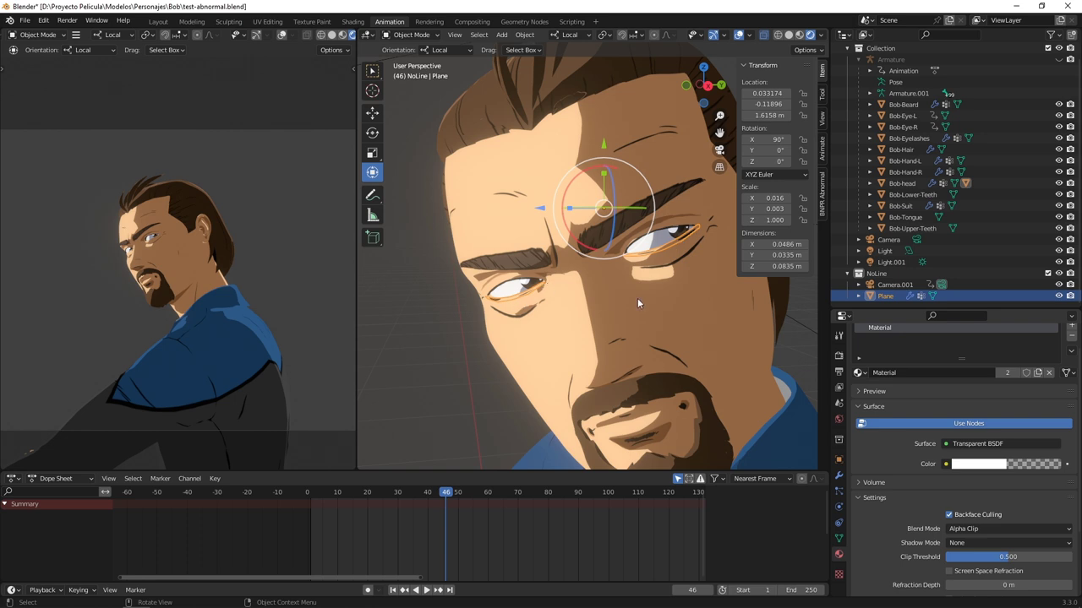
{"action": "middle_click_drag", "start_coordinate": [638, 298], "coordinate": [632, 264]}
{"action": "scroll", "coordinate": [896, 446], "scroll_direction": "down", "scroll_amount": 3}
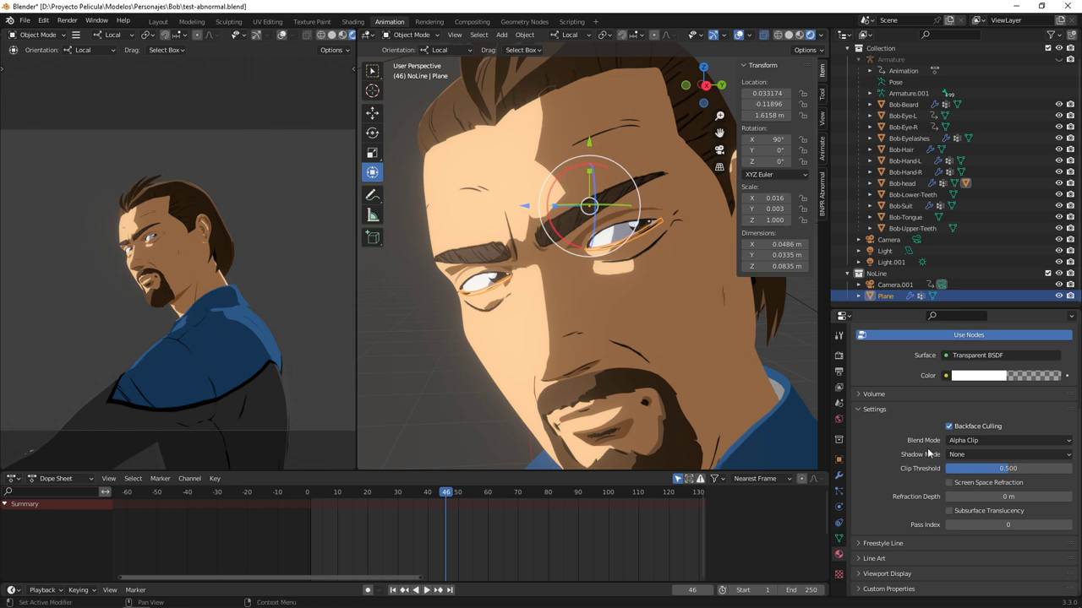
Step: Try the Opaque blend mode on the Plane's material, and return it to Alpha Clip
{"action": "left_click", "coordinate": [969, 441]}
{"action": "left_click", "coordinate": [970, 455]}
{"action": "middle_click_drag", "start_coordinate": [648, 245], "coordinate": [667, 262]}
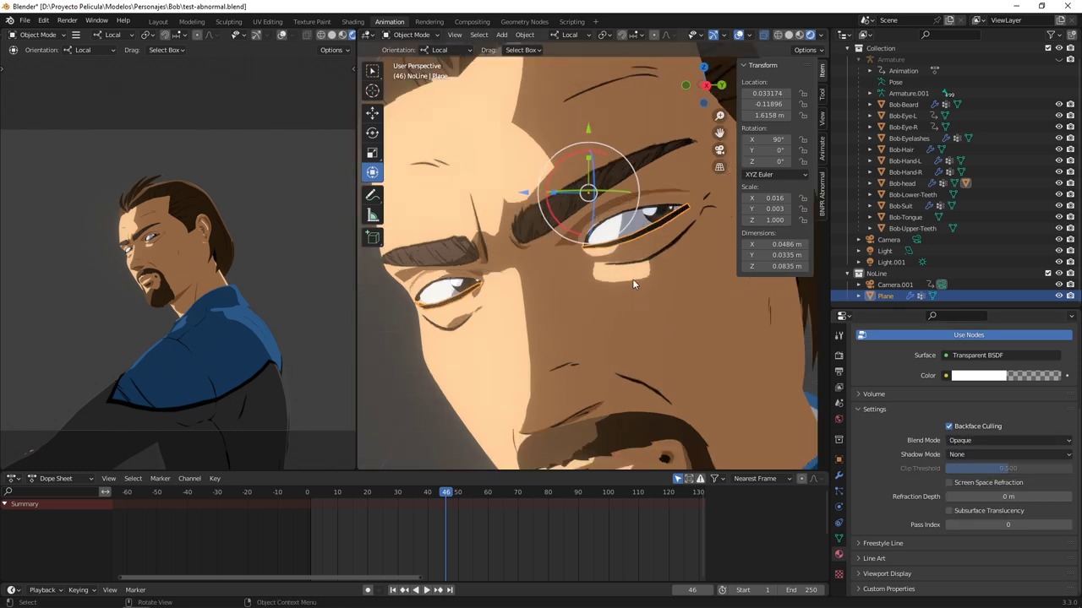
{"action": "middle_click_drag", "start_coordinate": [632, 280], "coordinate": [614, 286]}
{"action": "left_click", "coordinate": [982, 441]}
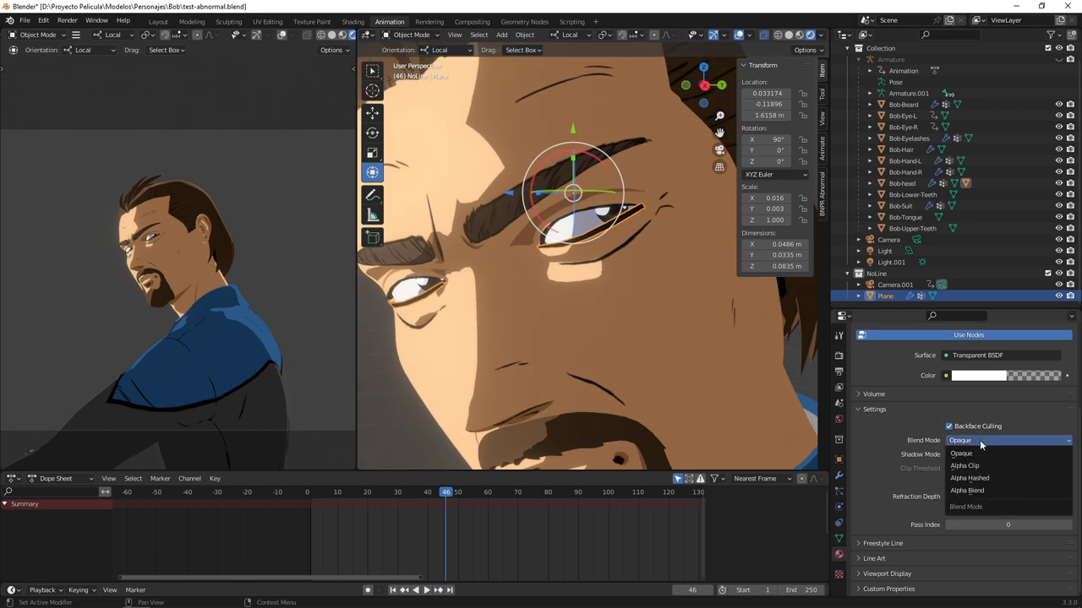
{"action": "left_click", "coordinate": [980, 466]}
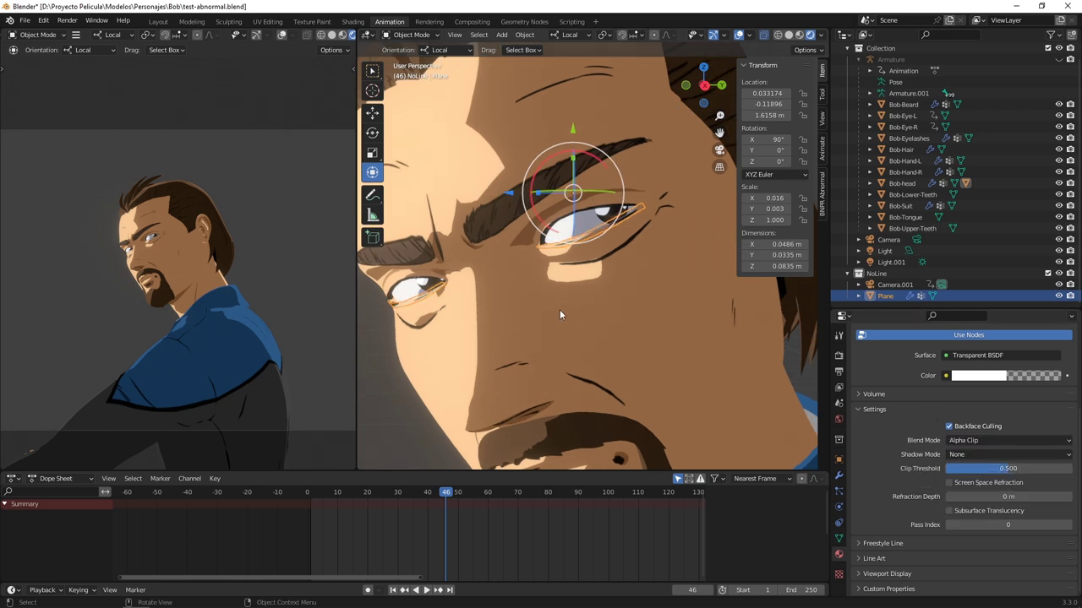
Step: Select Bob-head, render frame 46 with the Plane enabled, examine the outlines around the eyes and close the render
{"action": "left_click", "coordinate": [635, 289]}
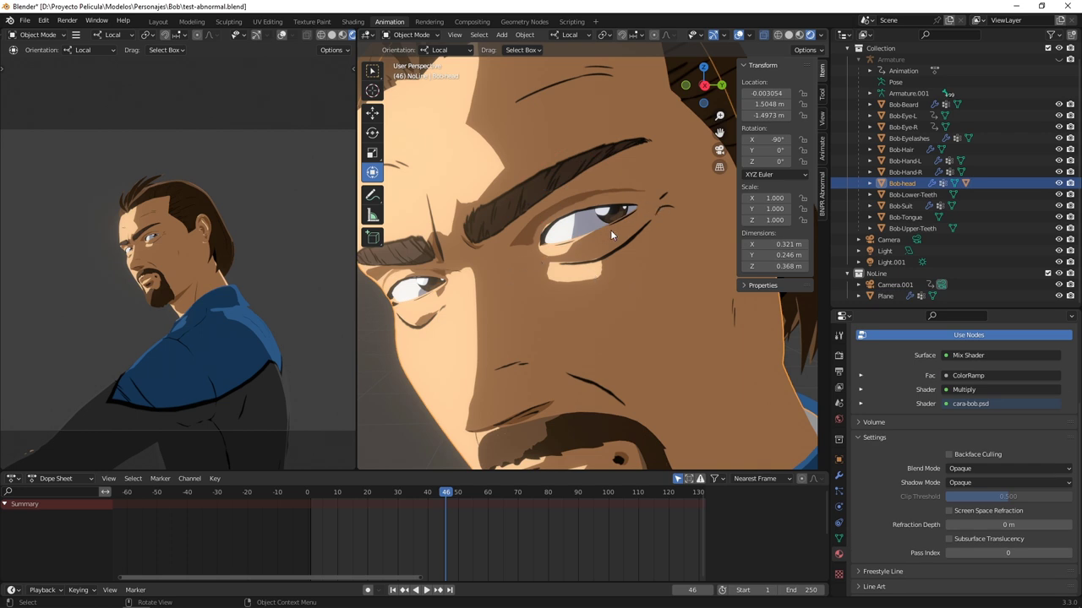
{"action": "key", "text": "F12"}
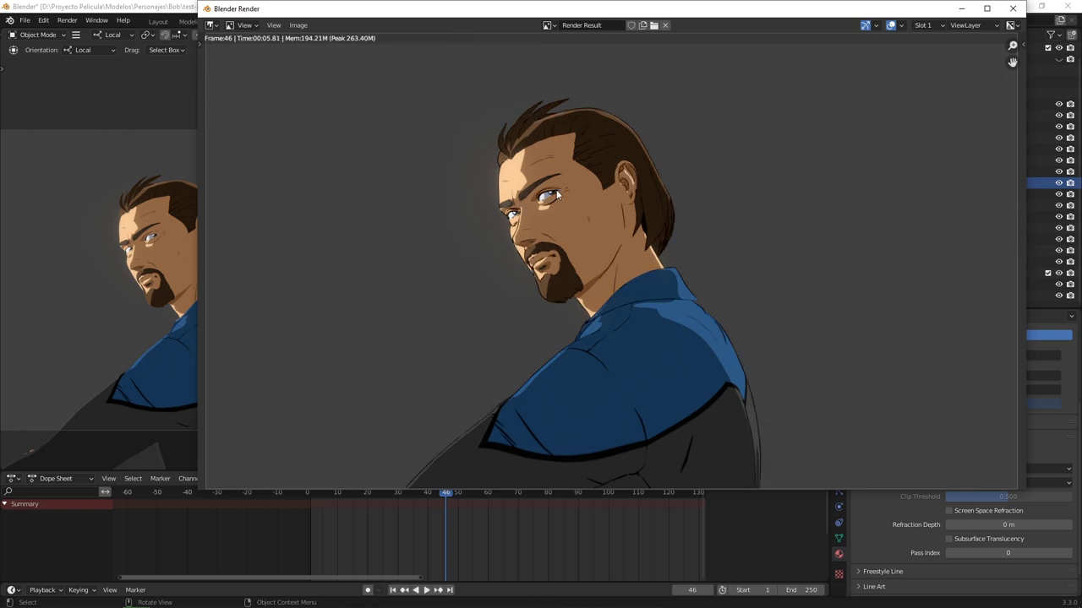
{"action": "scroll", "coordinate": [553, 195], "scroll_direction": "up", "scroll_amount": 4}
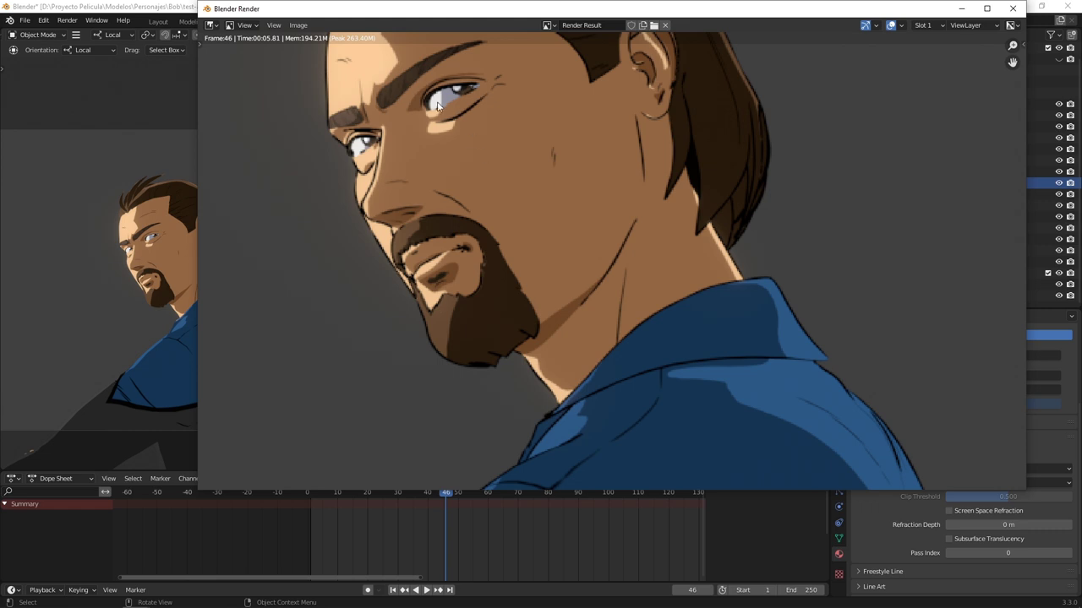
{"action": "middle_click_drag", "start_coordinate": [446, 117], "coordinate": [608, 260]}
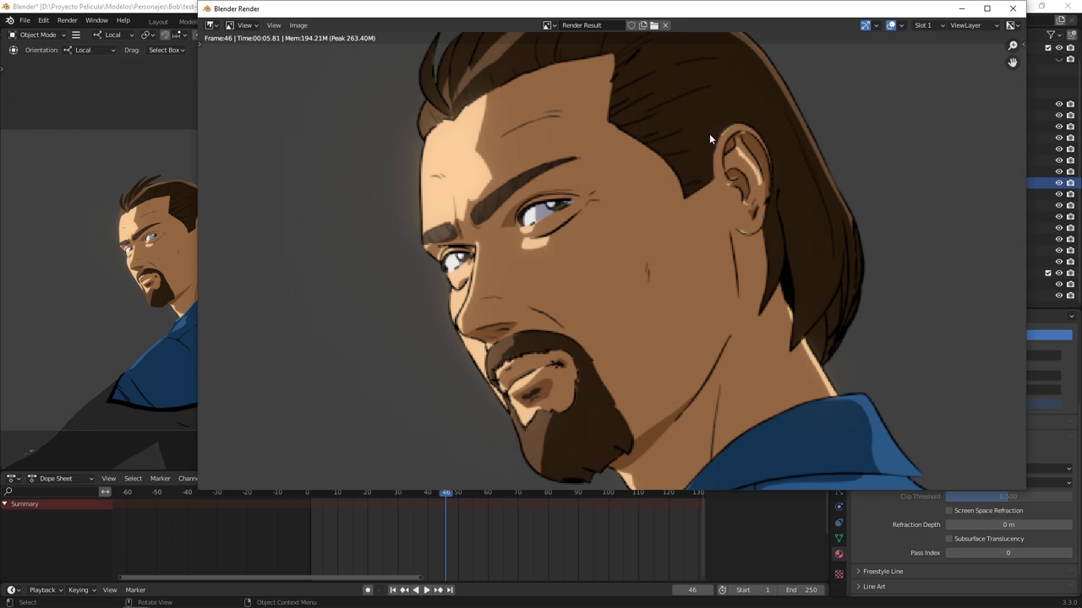
{"action": "scroll", "coordinate": [662, 177], "scroll_direction": "down", "scroll_amount": 2}
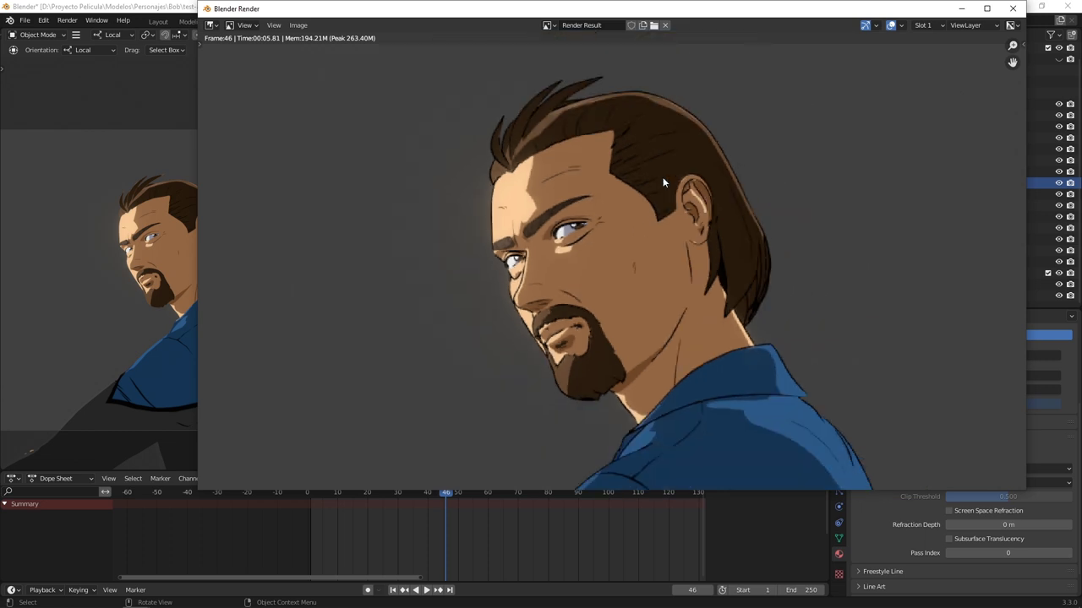
{"action": "left_click", "coordinate": [1013, 13]}
Step: Render the character from the camera with Freestyle lines
{"action": "scroll", "coordinate": [519, 173], "scroll_direction": "down", "scroll_amount": 3}
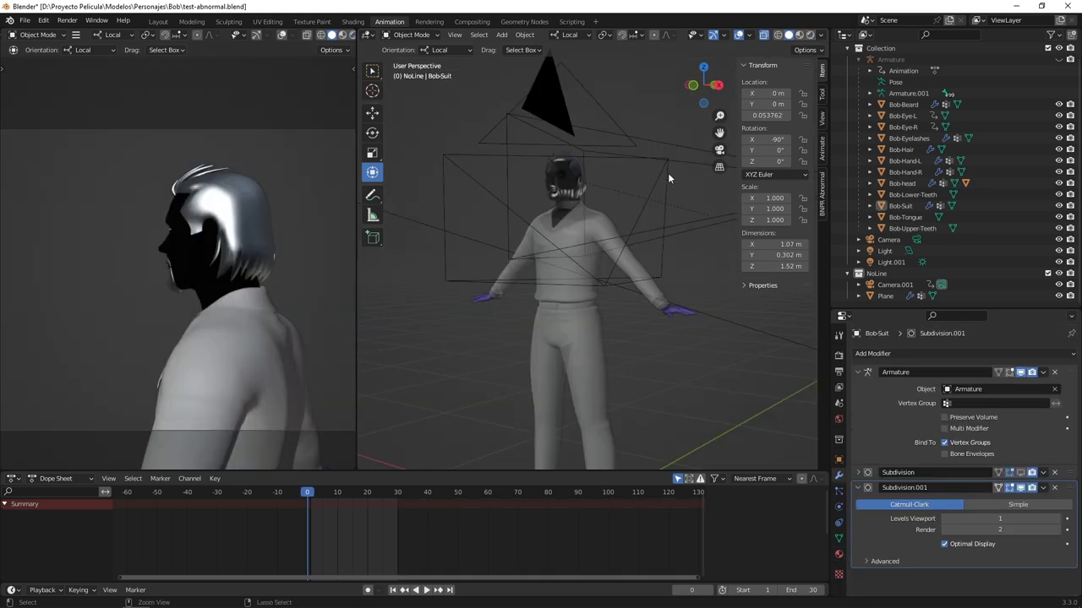
{"action": "key", "text": "F12"}
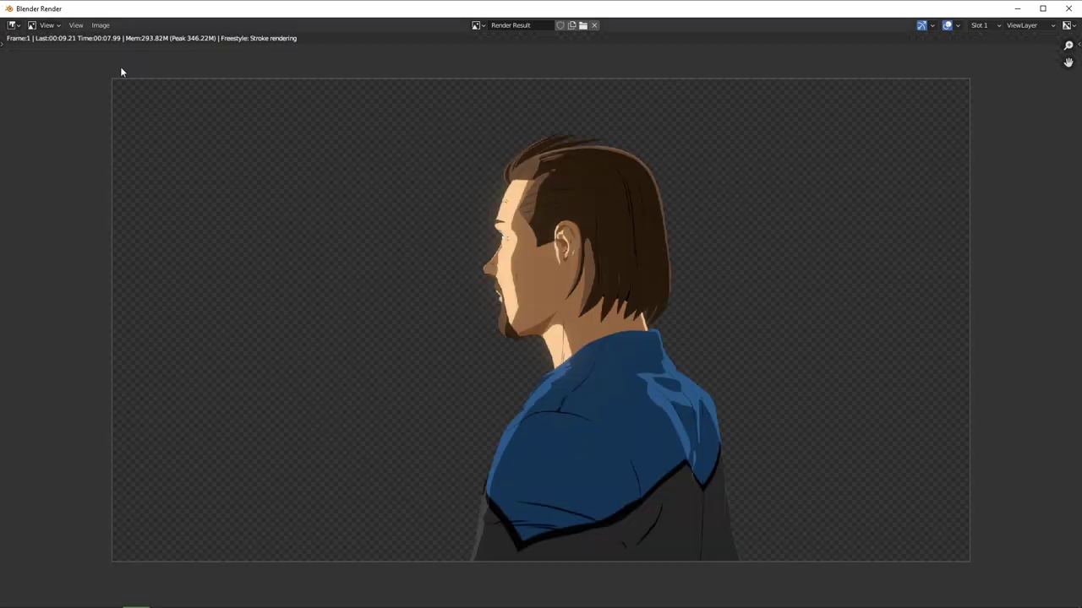